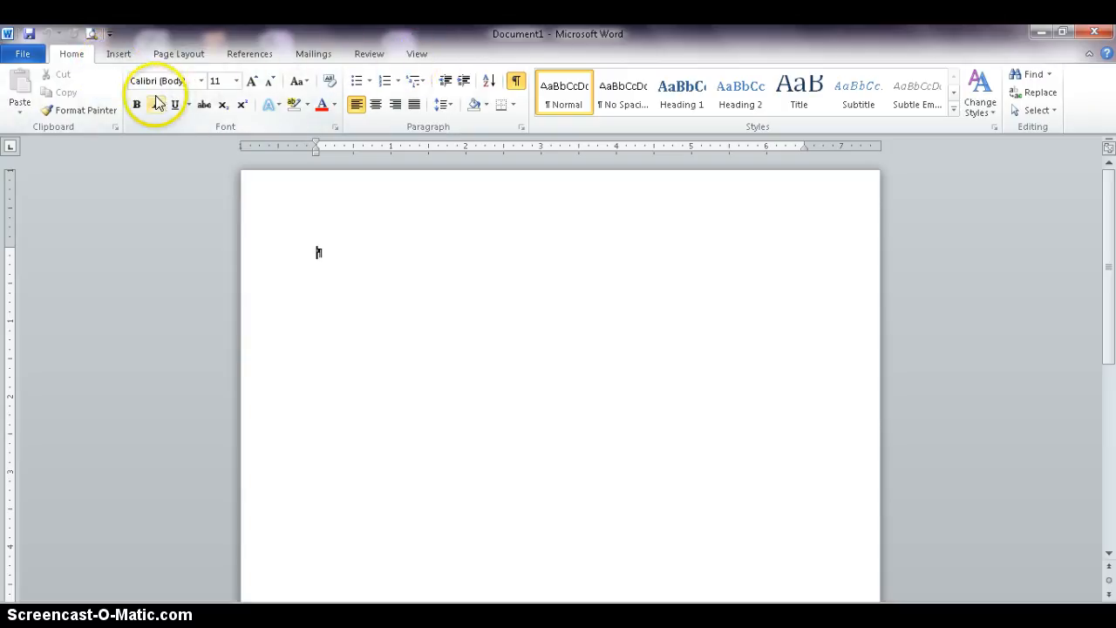
- Insert a table with 2 columns and 6 rows into the blank document
left_click(121, 58)
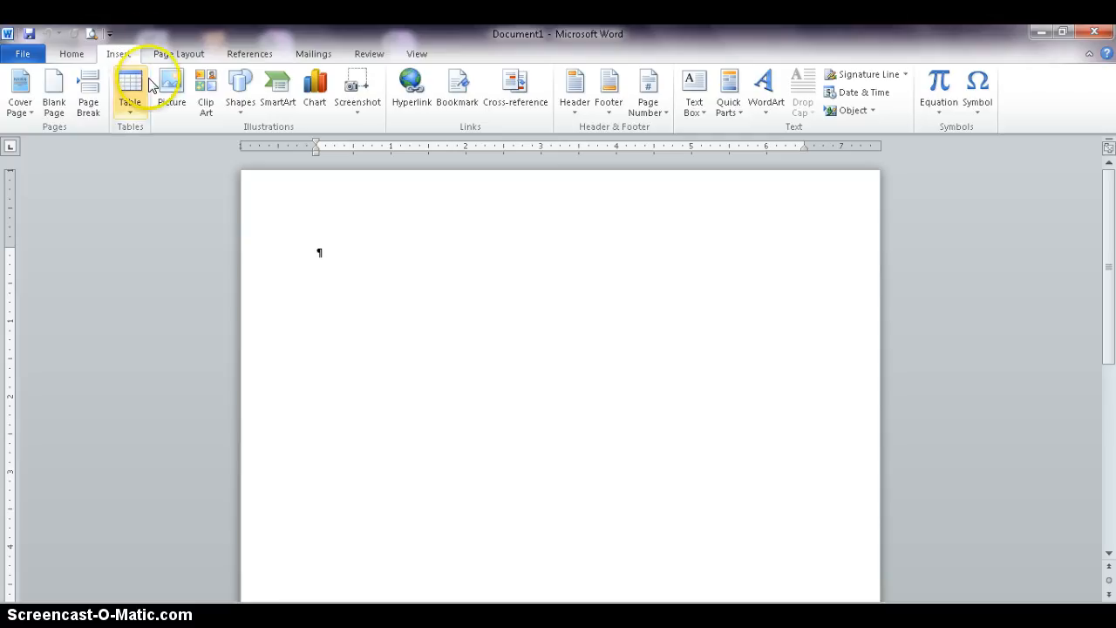
left_click(129, 115)
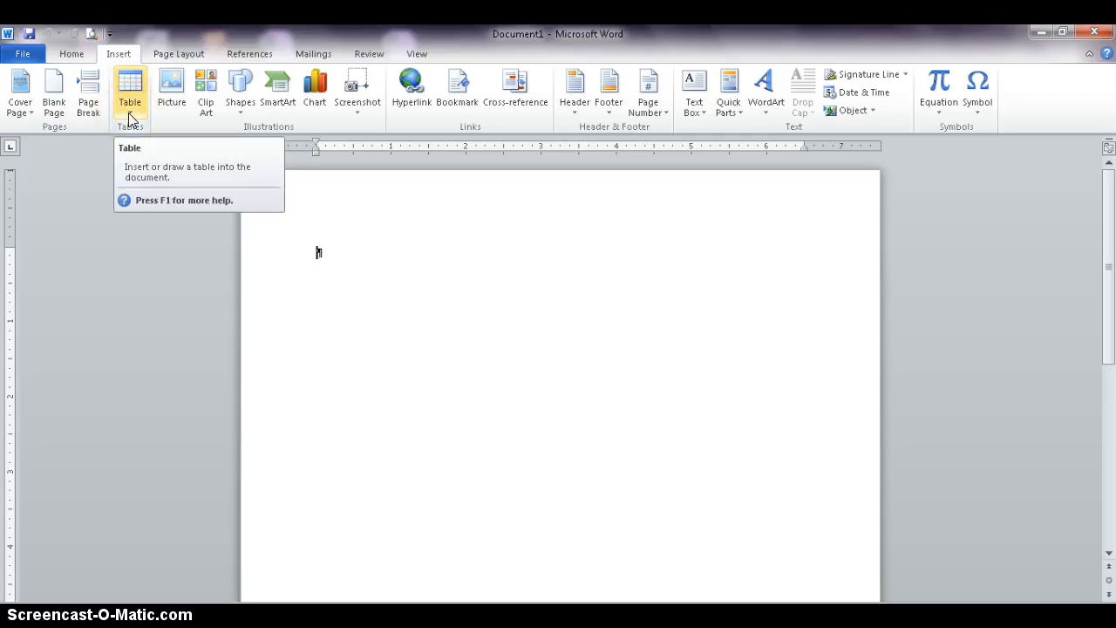
left_click(129, 115)
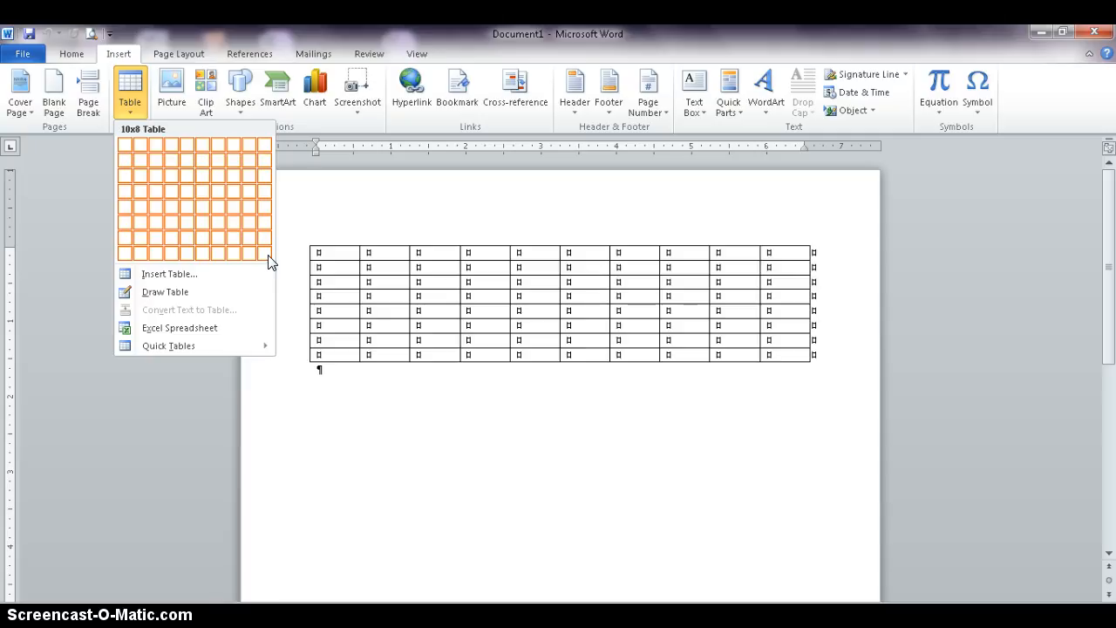
left_click(190, 276)
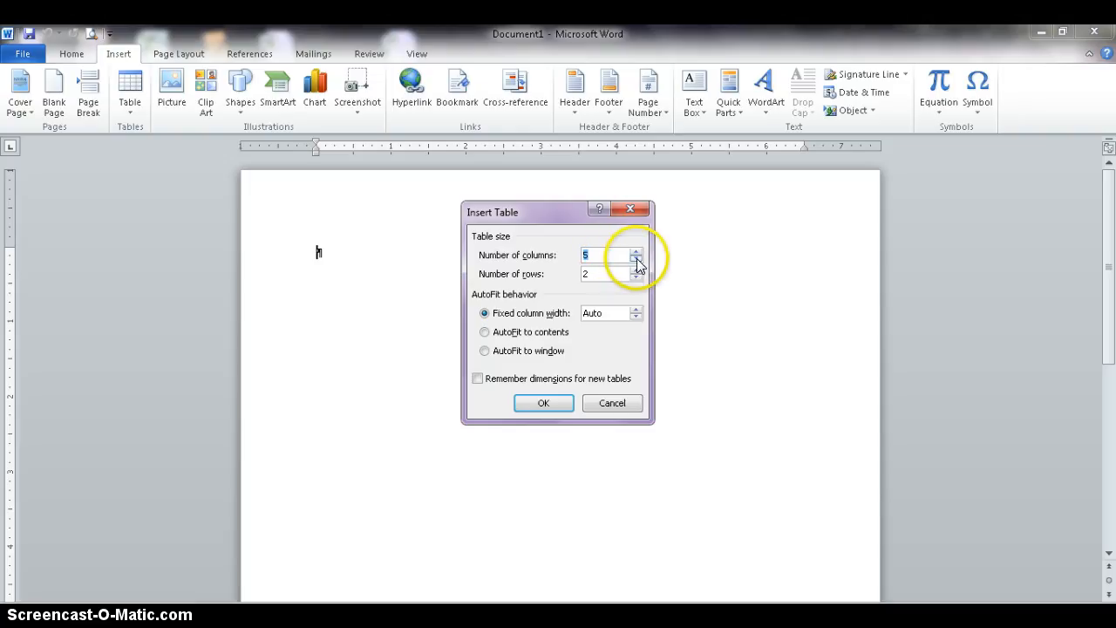
type("2")
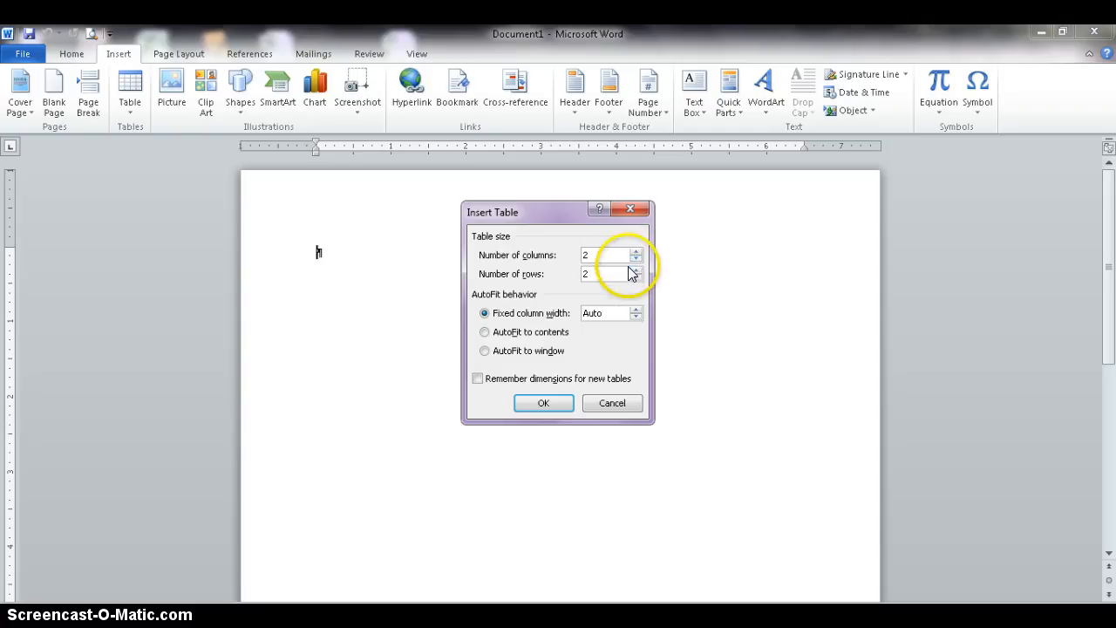
left_click_drag(605, 273, 572, 273)
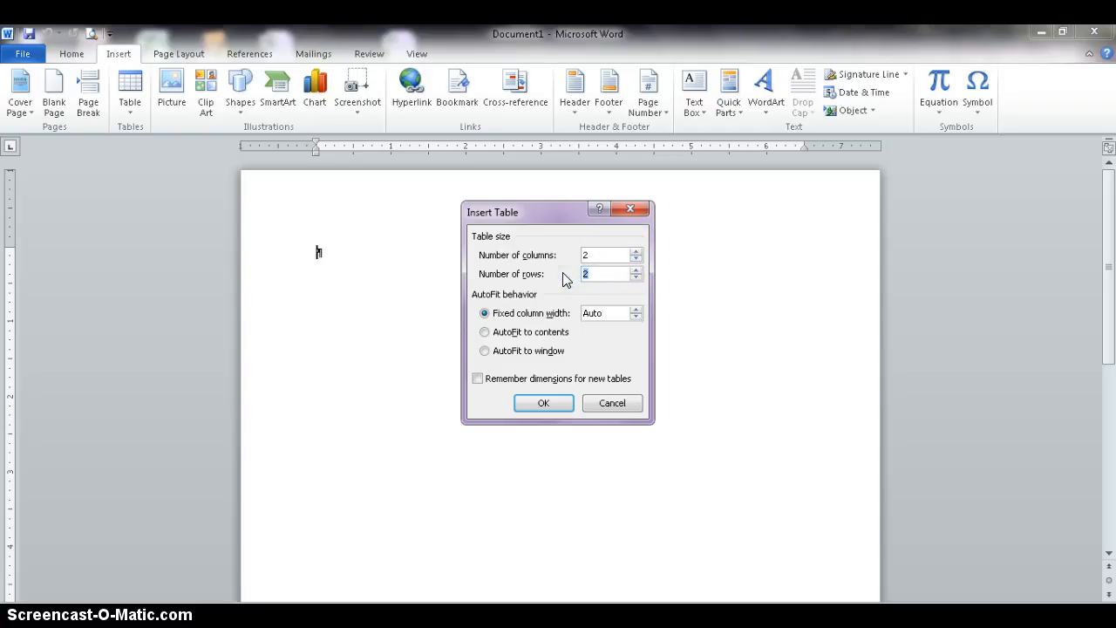
type("6")
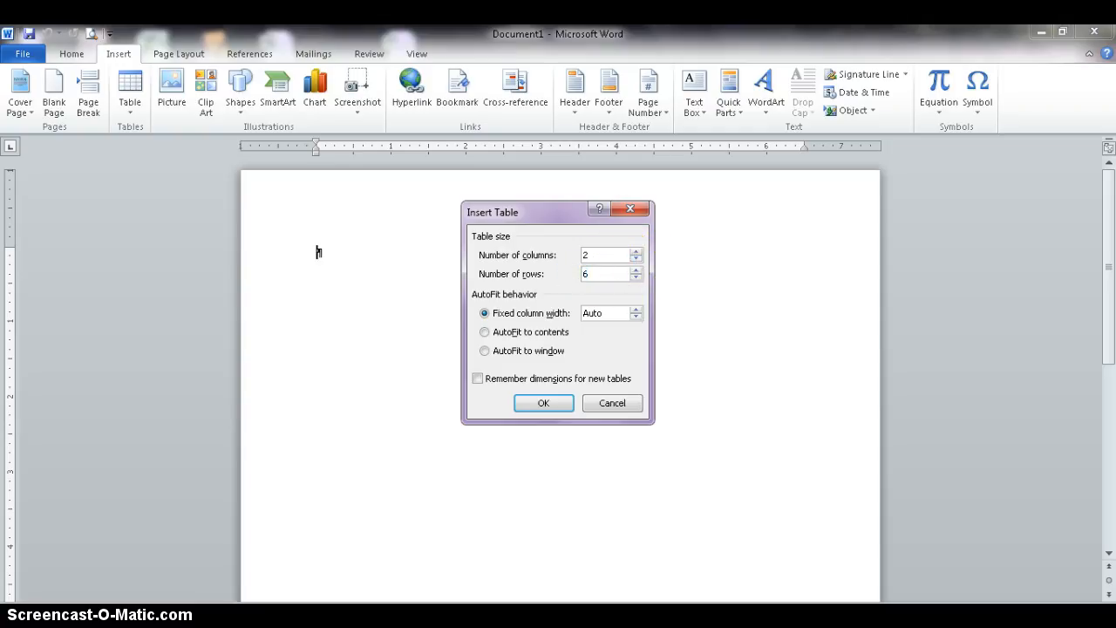
left_click(549, 404)
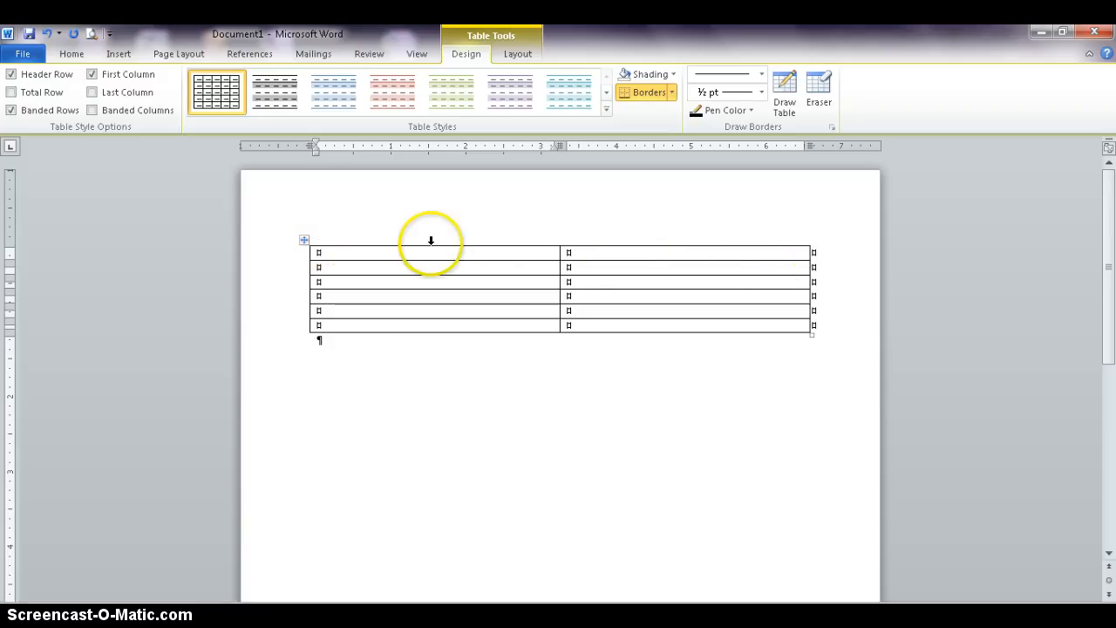
- Enter the header labels "Gift Basket Includes:" and "Regularly Priced:" in the first row's two cells
left_click(377, 294)
type("Gift Ba")
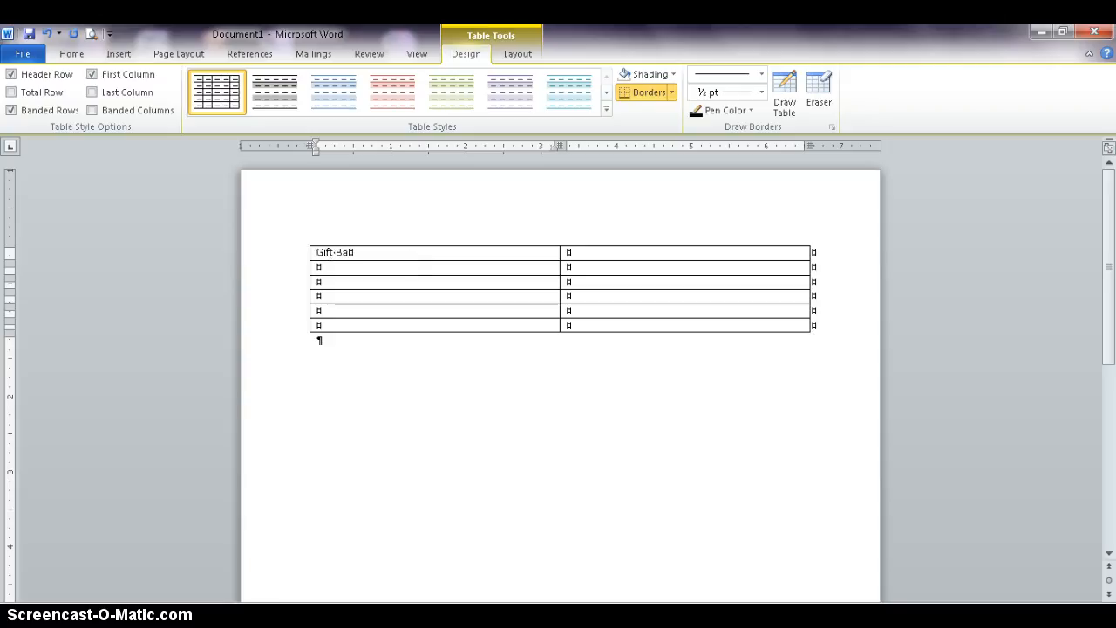
type("sket Includes:")
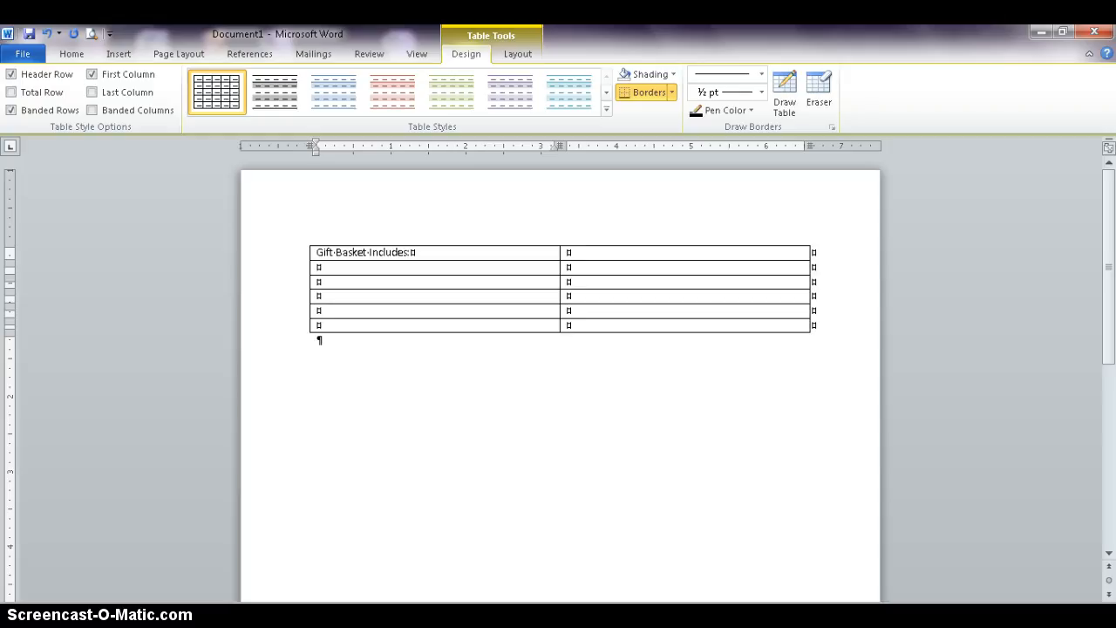
left_click(588, 251)
type("Regularly Price")
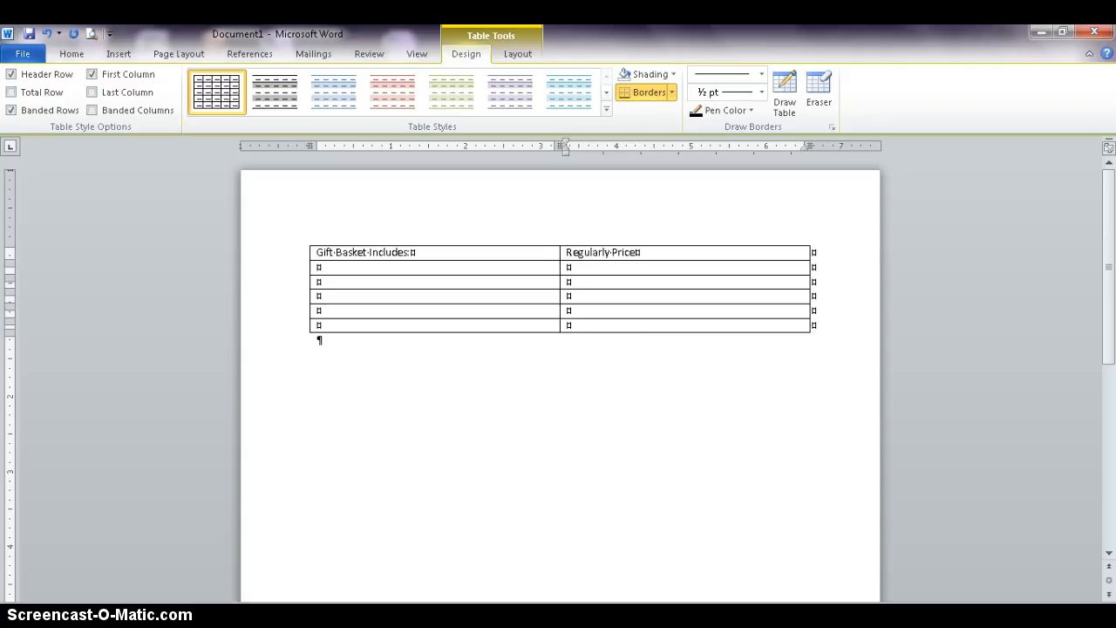
key("BackSpace")
type("d:")
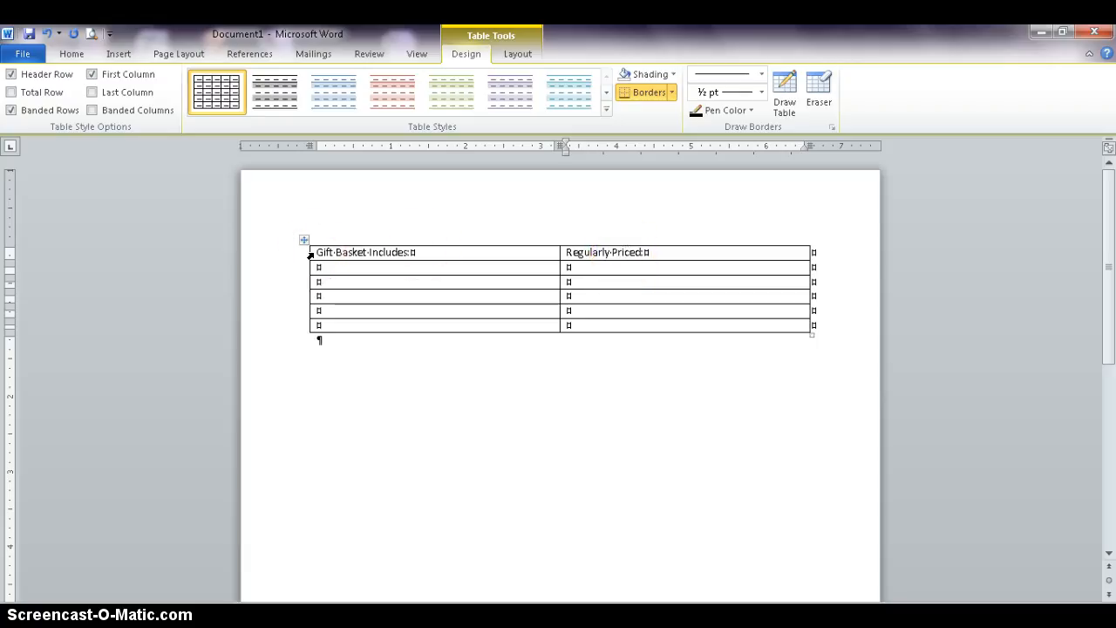
- Fill the second row with "6 milk chocolate turtles" and the price 7.99
left_click(398, 266)
type("6 ")
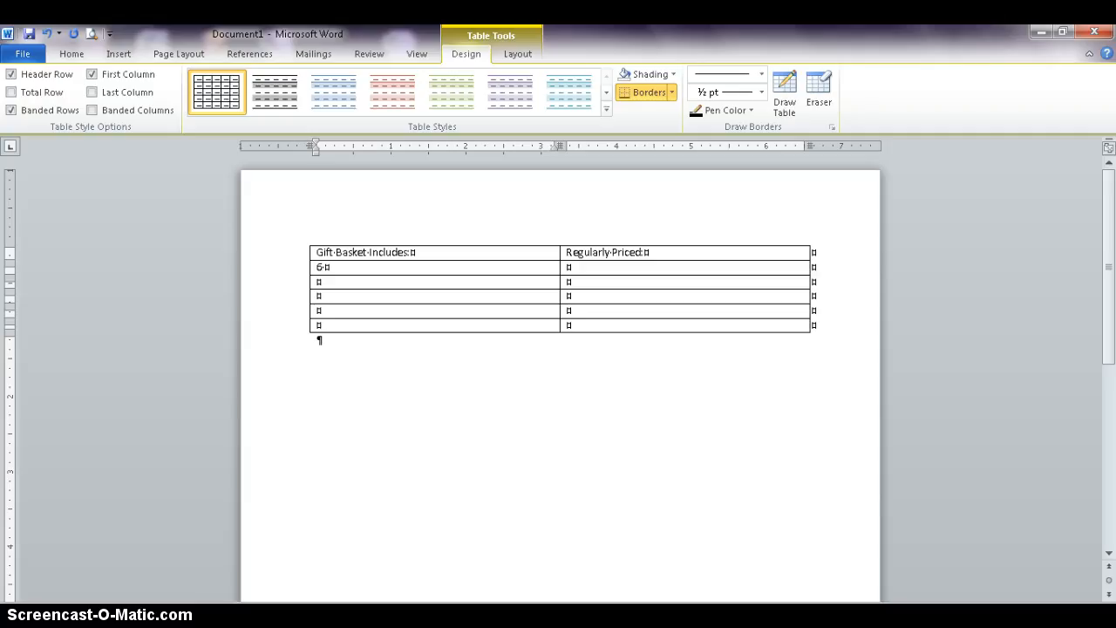
type("milk chocolate turtles")
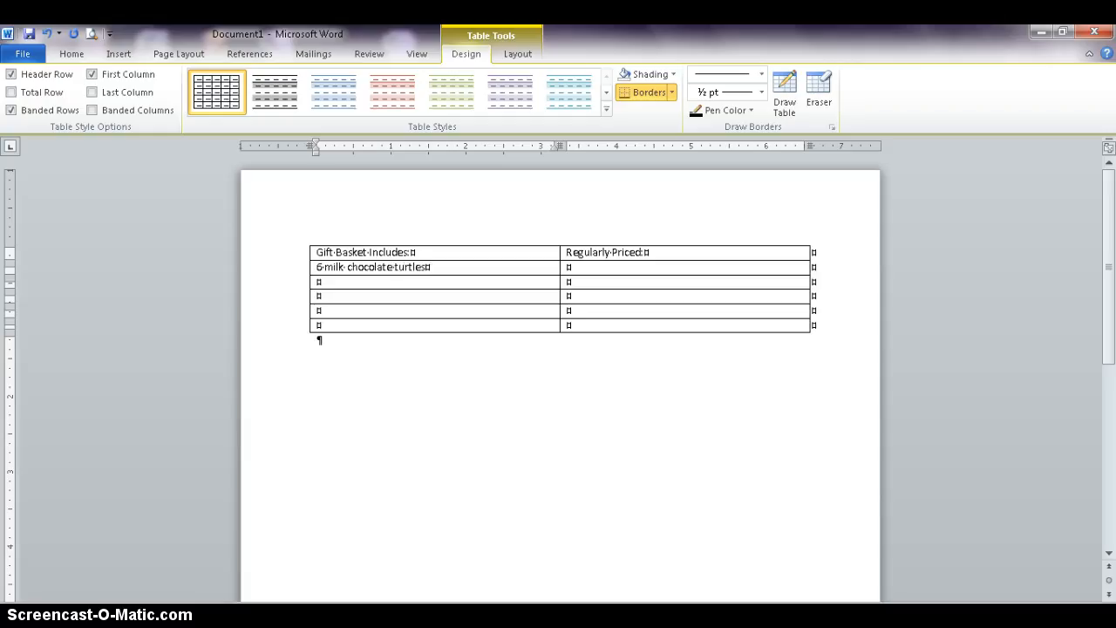
left_click(562, 270)
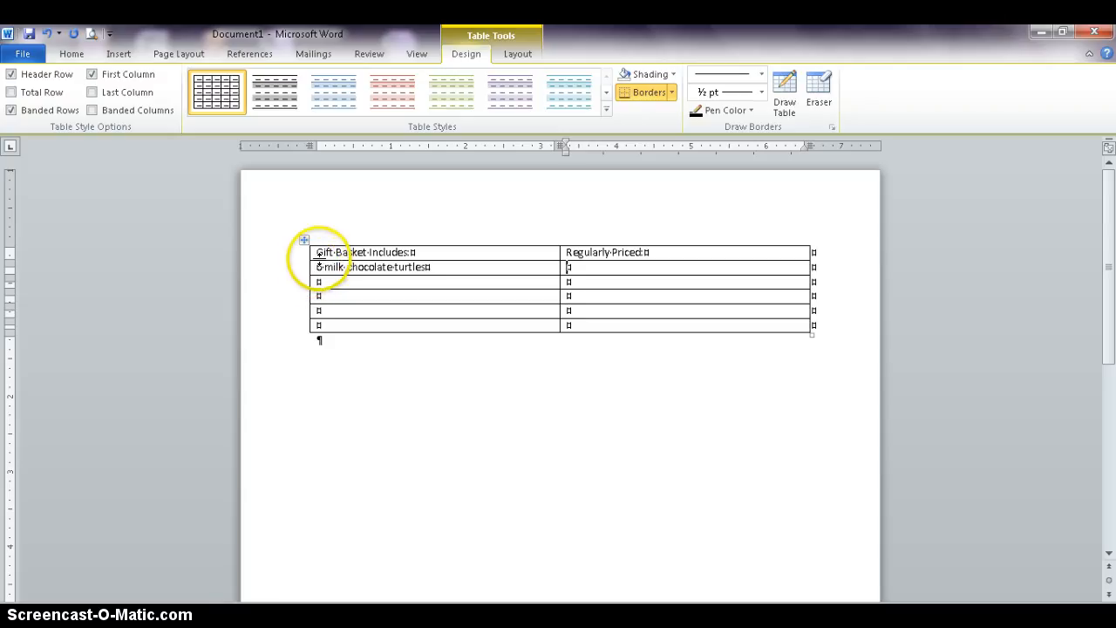
left_click(560, 271)
type("7.99")
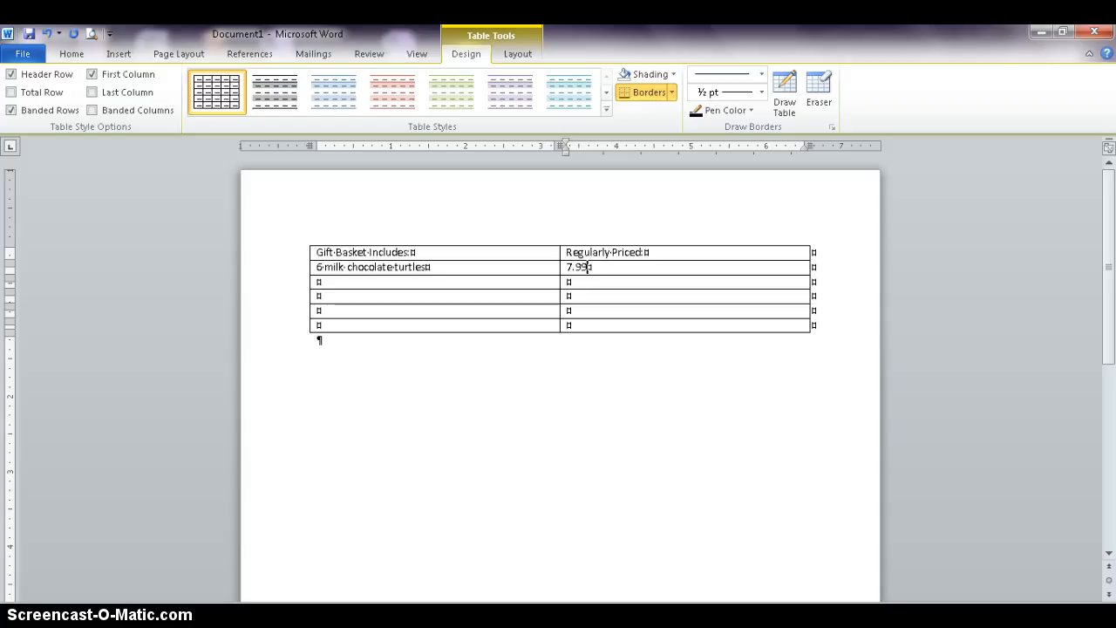
- Fill the third row with "3 foil dark chocolate hearts" and the price 2.75
left_click(414, 282)
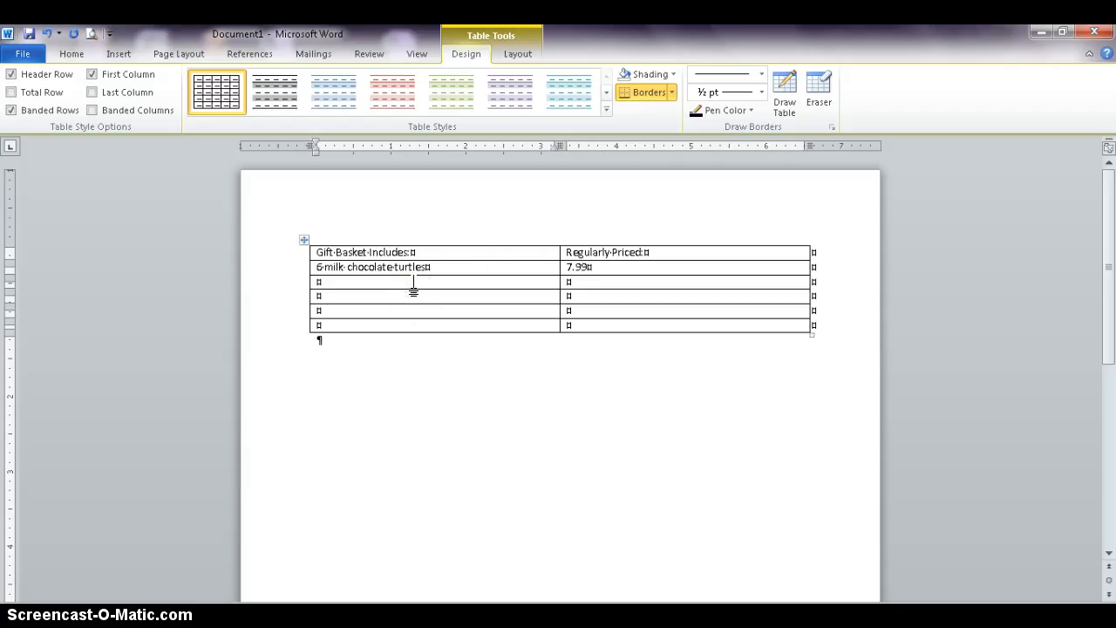
type("3 foil dark chocoa")
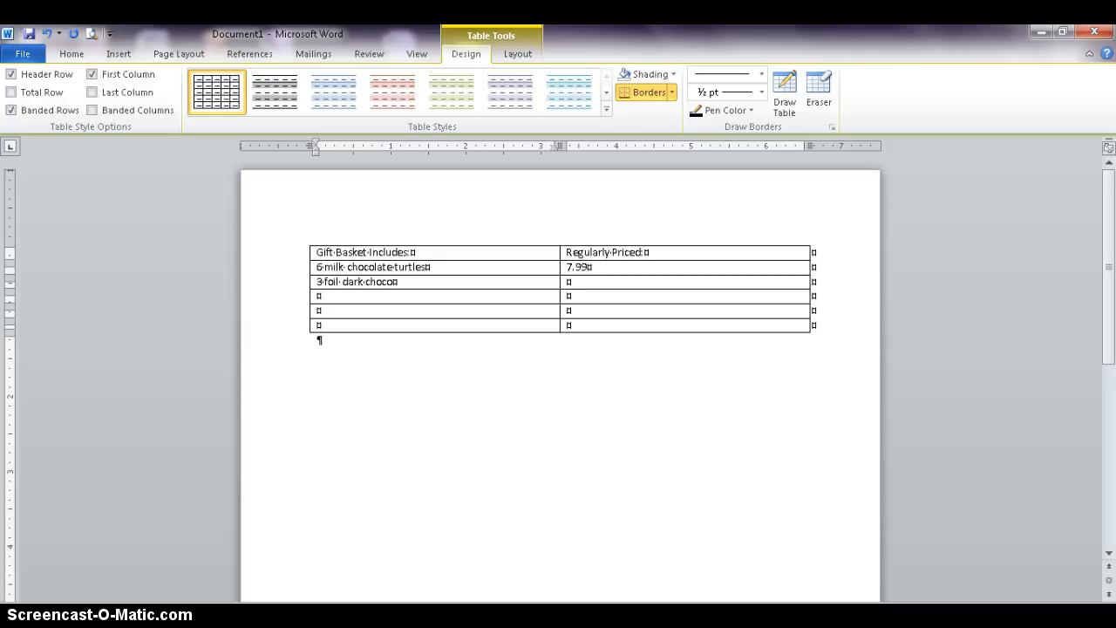
type("late hearts")
left_click(568, 282)
type("2.75")
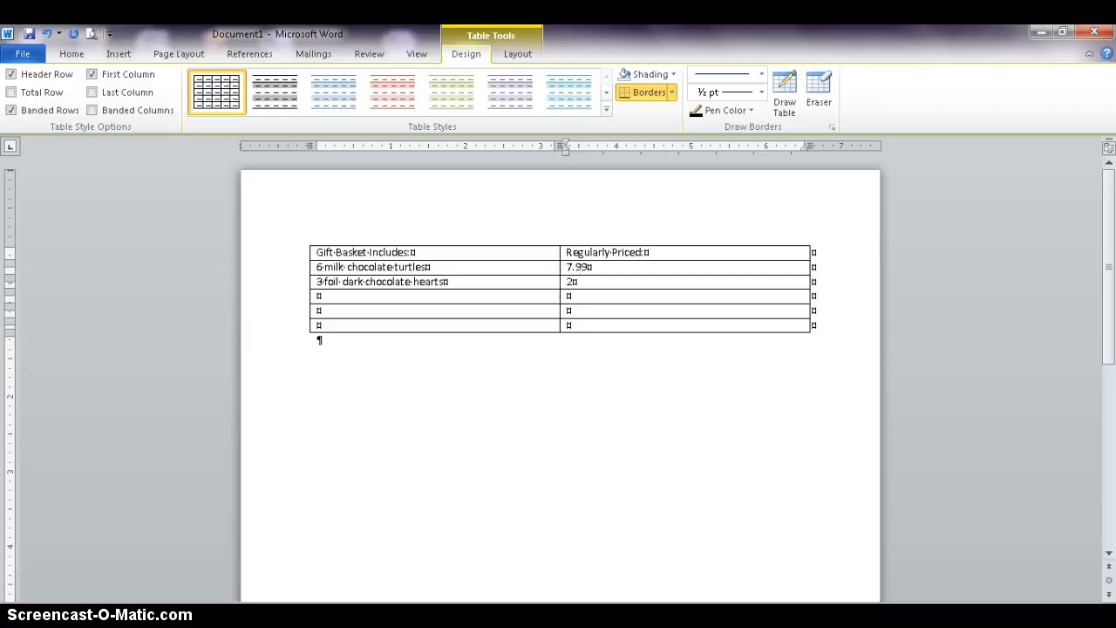
- Fill the fourth row with "6 milk chocolate sponge candies" and the price 5.99
left_click(447, 297)
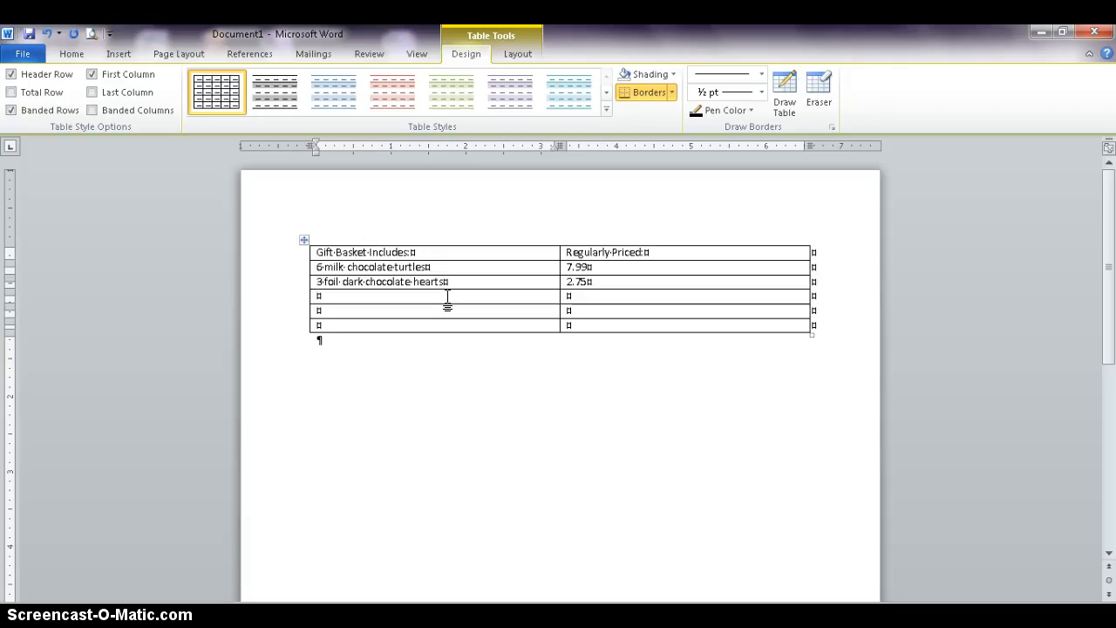
left_click(491, 418)
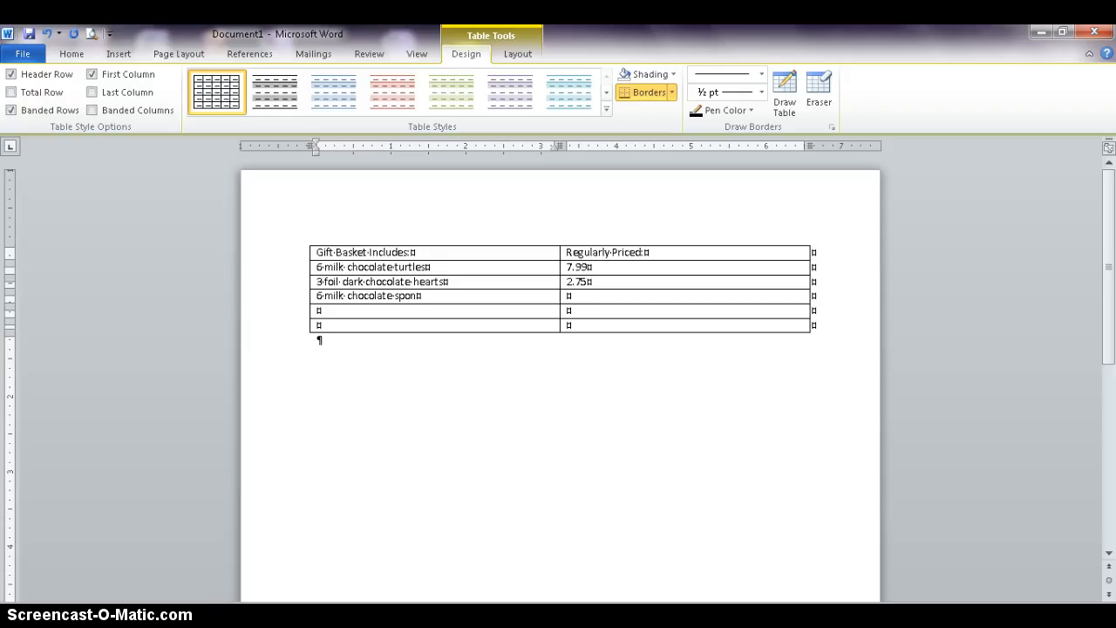
type("ge candies")
key("Tab")
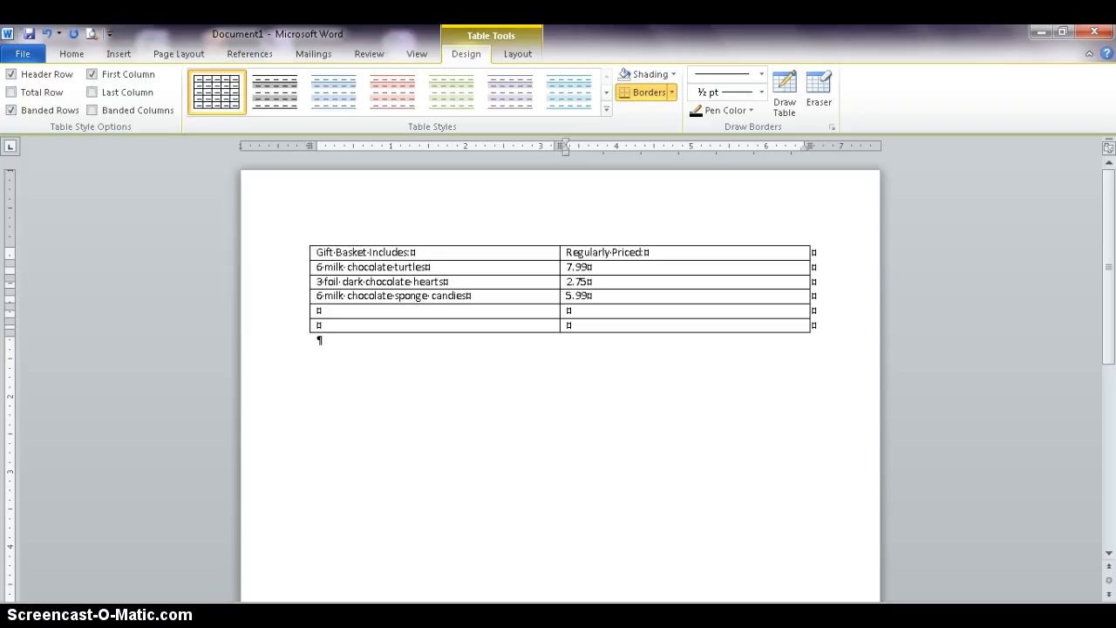
- Fill the fifth row with "1 chocolate rose" priced 6.95, and label the last row "Total"
left_click(375, 311)
left_click(378, 309)
type("1 chocolate rose")
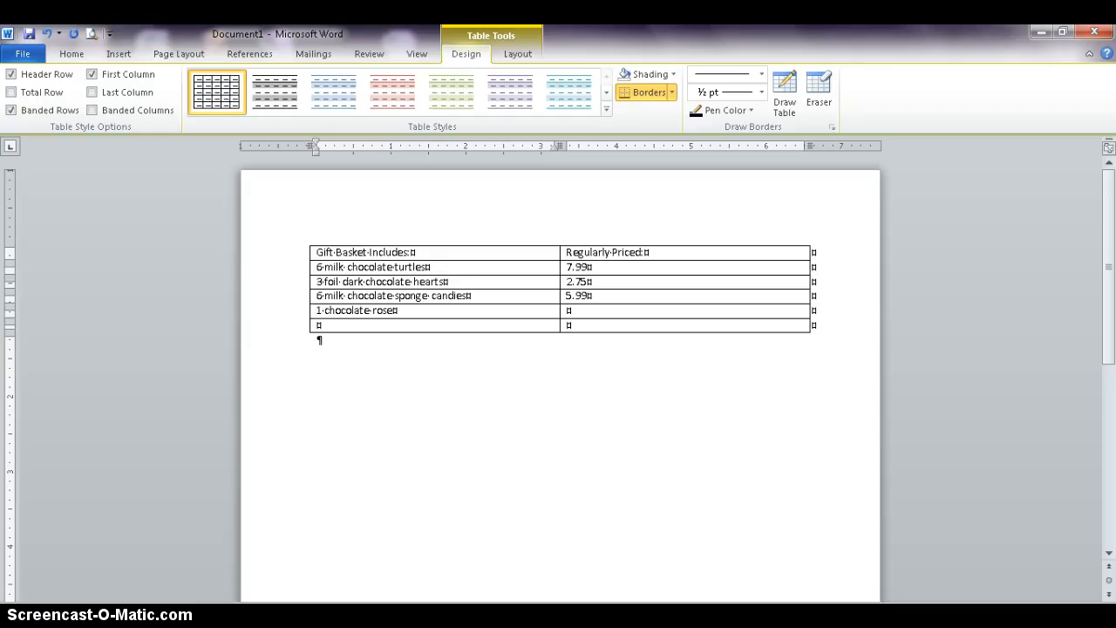
left_click(574, 310)
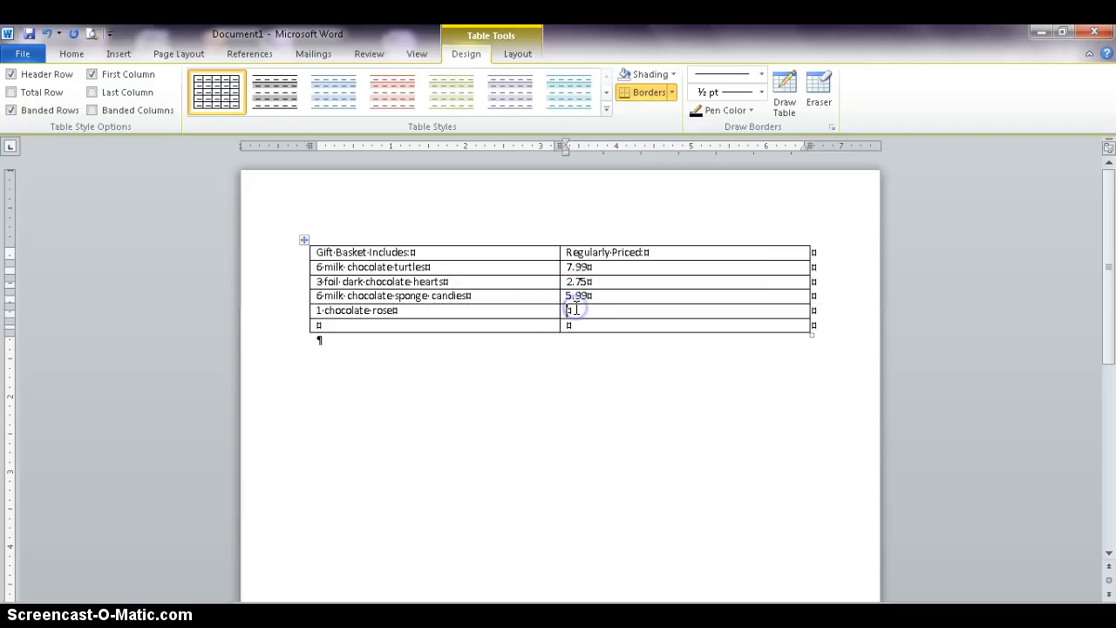
type("6.95")
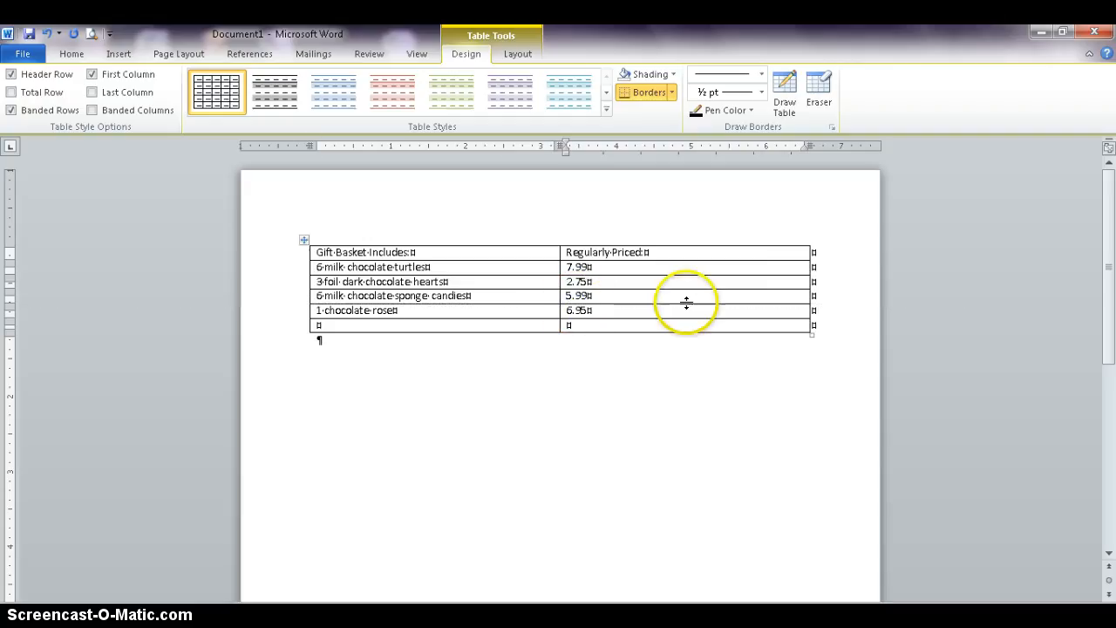
left_click(406, 325)
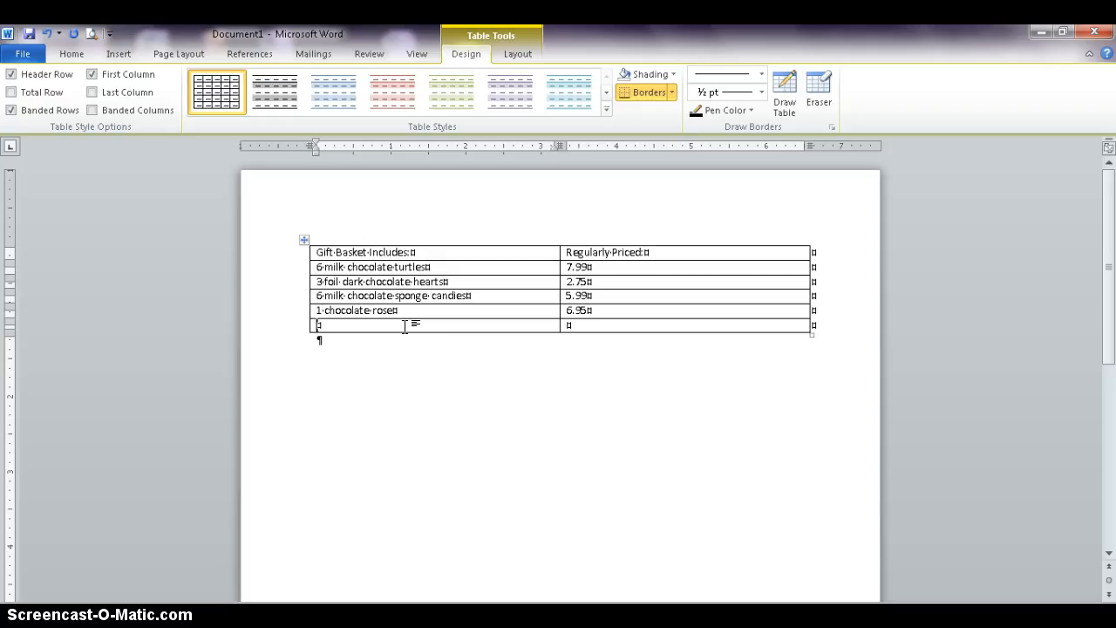
type("Total")
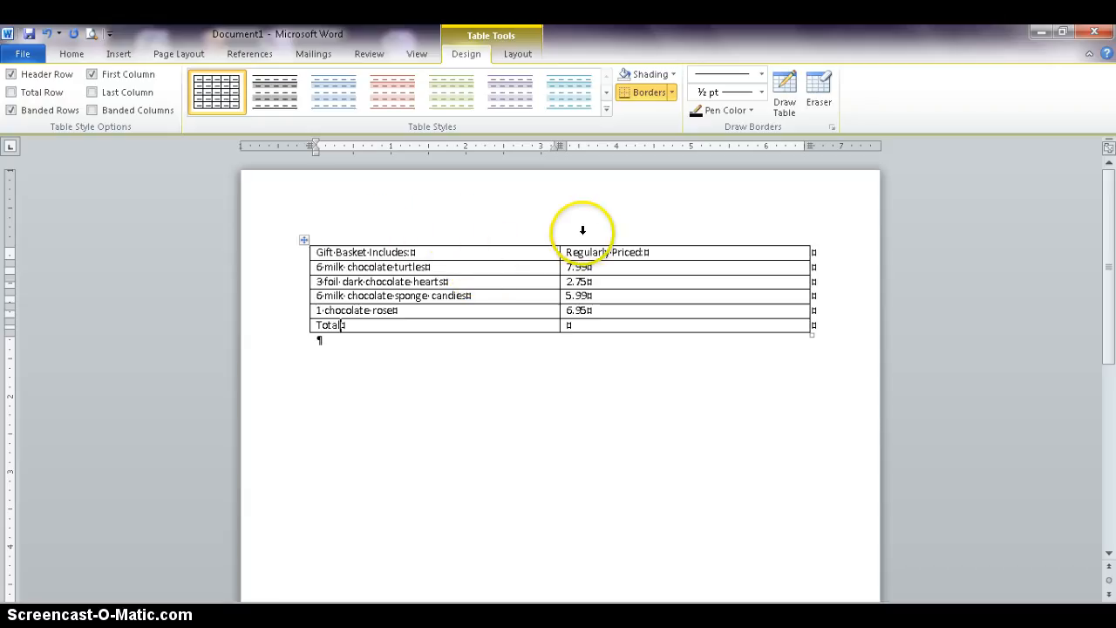
- Insert a new row above the header row of the table
left_click(462, 251)
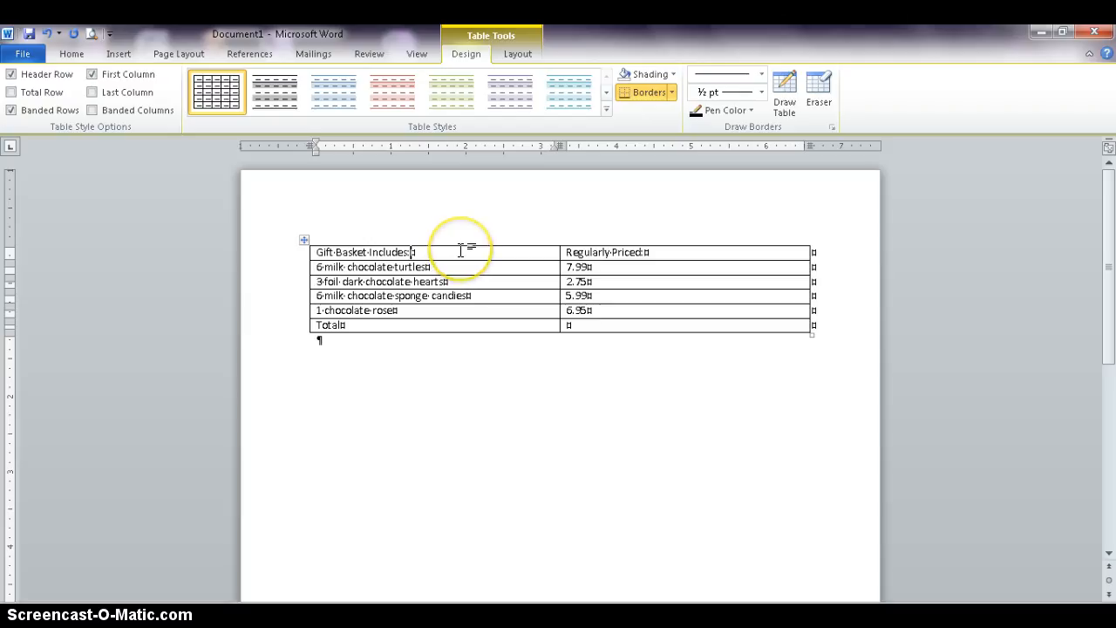
right_click(461, 251)
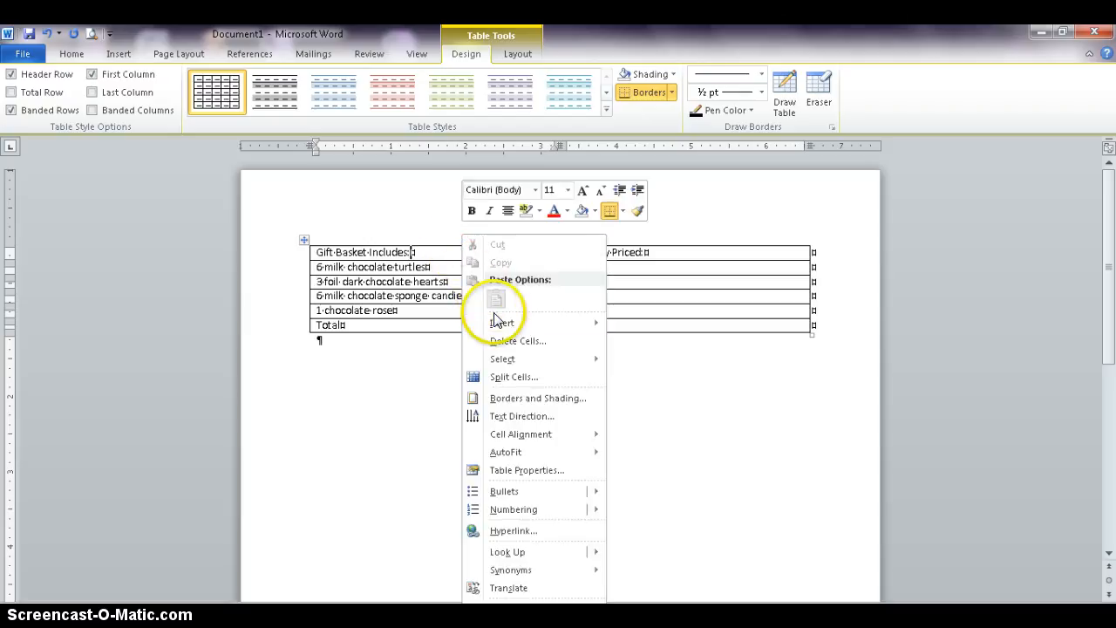
mouse_move(499, 324)
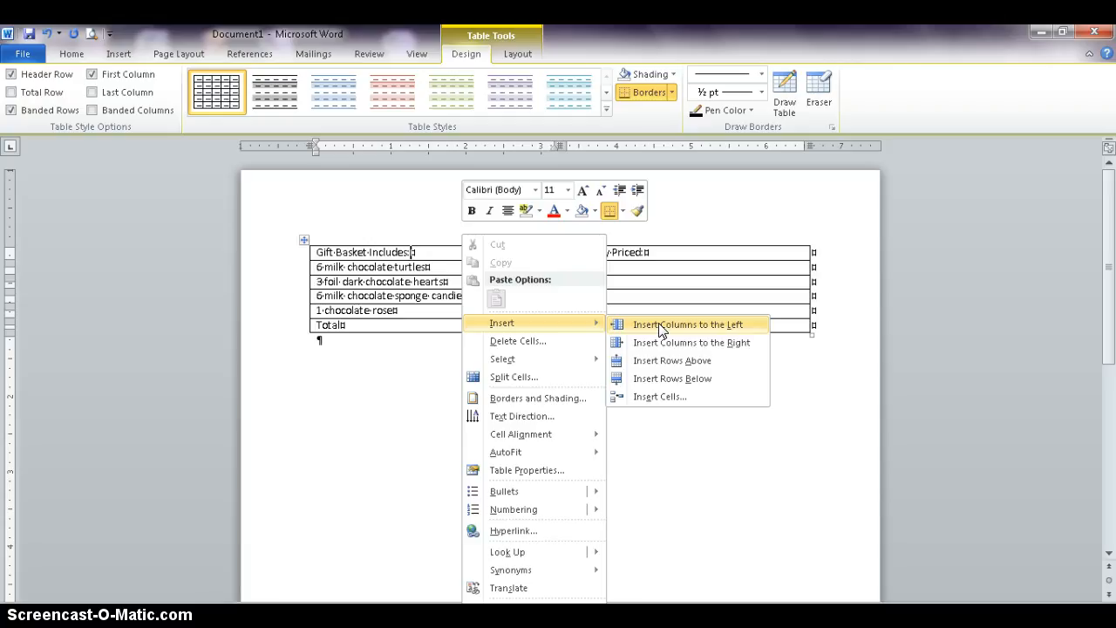
left_click(667, 367)
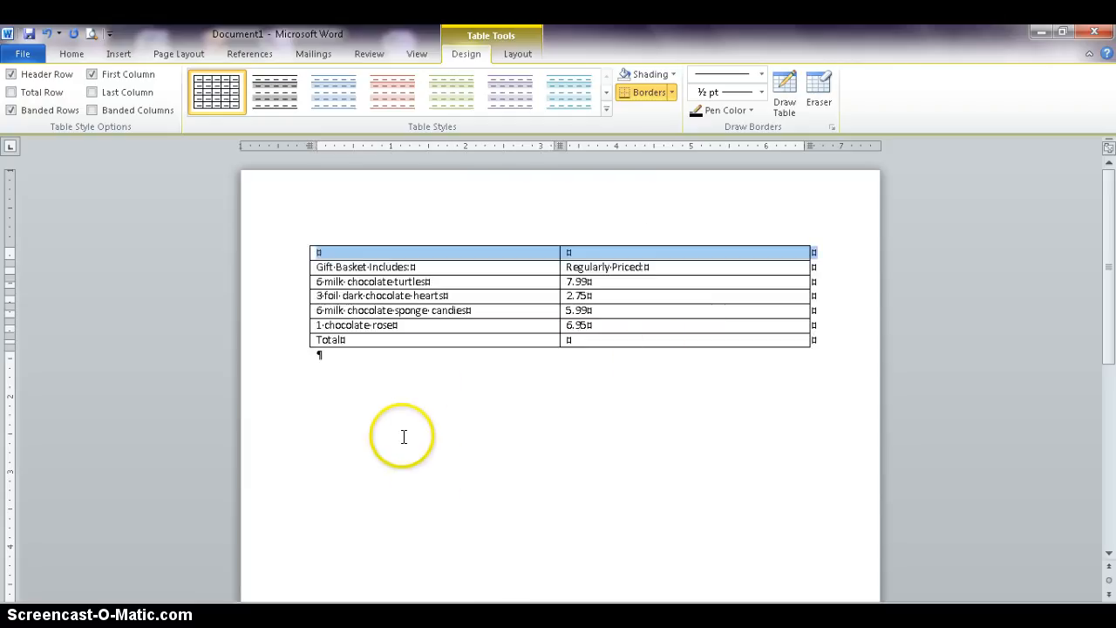
- Merge the two cells of the new top row into a single cell
left_click(515, 264)
left_click(479, 252)
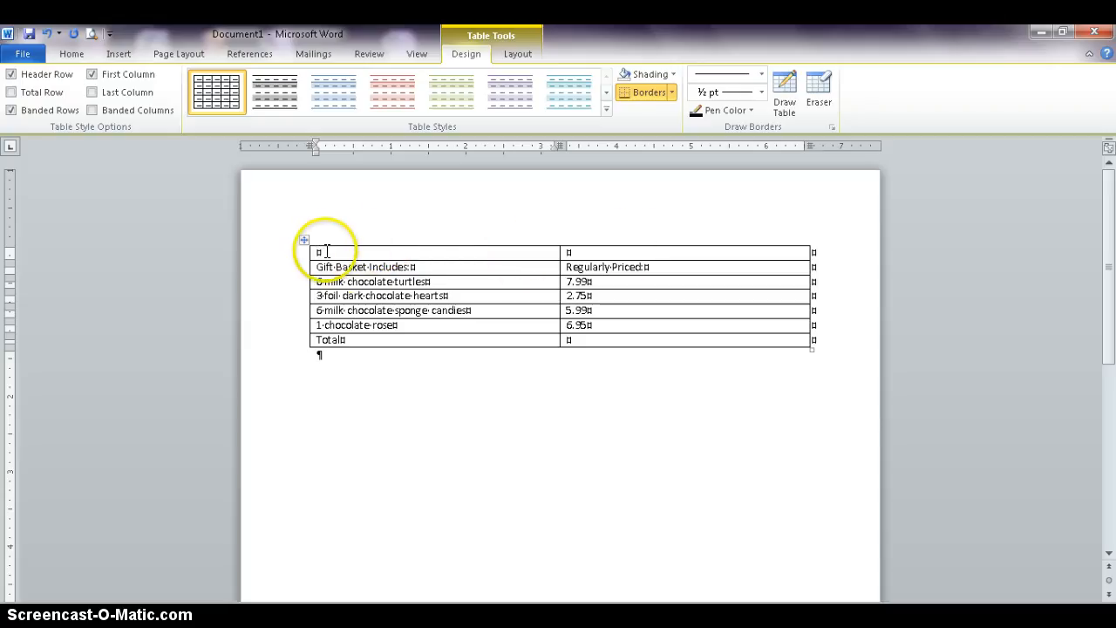
left_click_drag(321, 249, 692, 252)
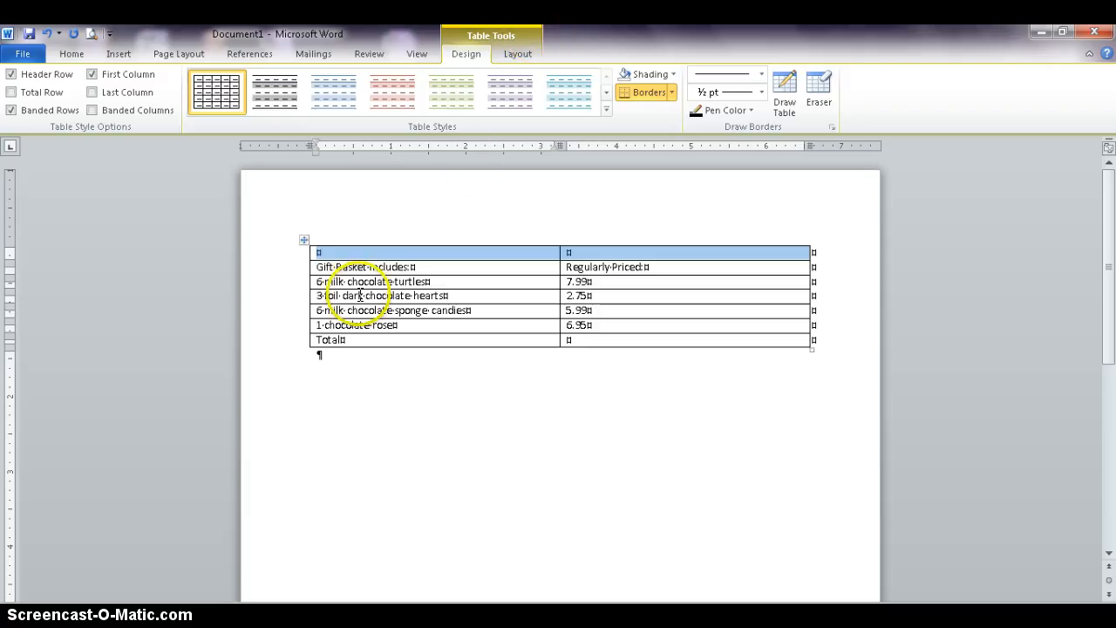
left_click(390, 451)
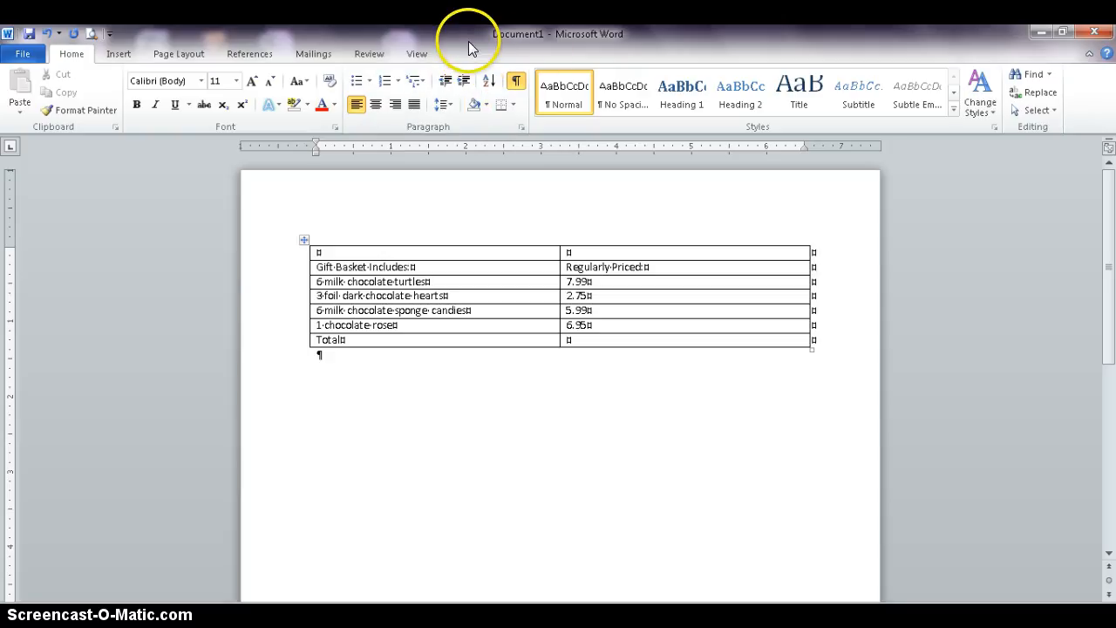
left_click(320, 253)
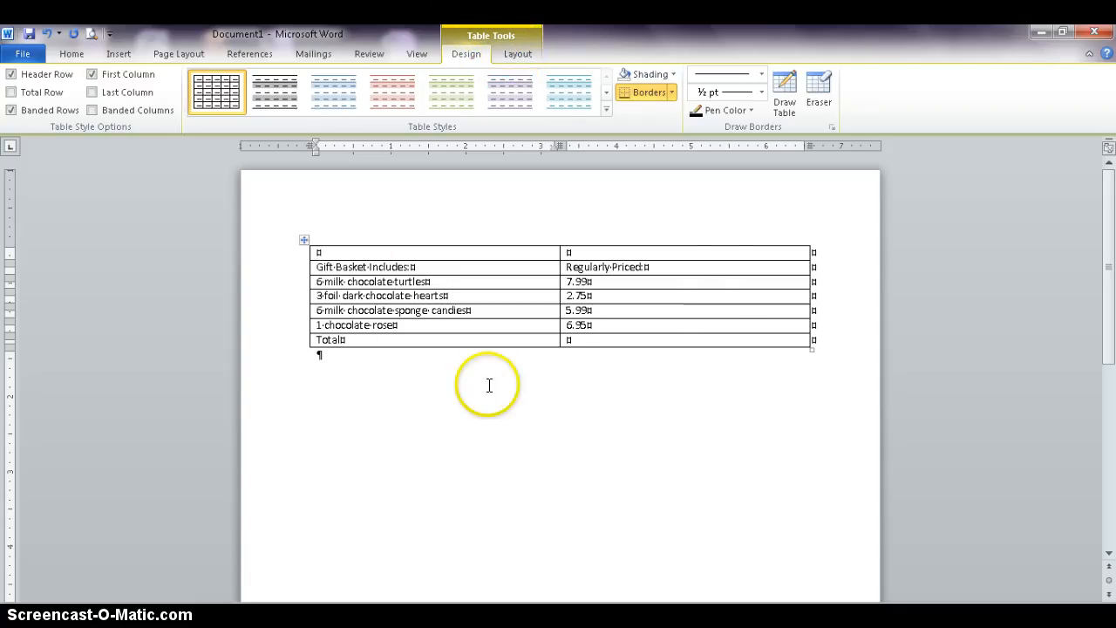
left_click(518, 54)
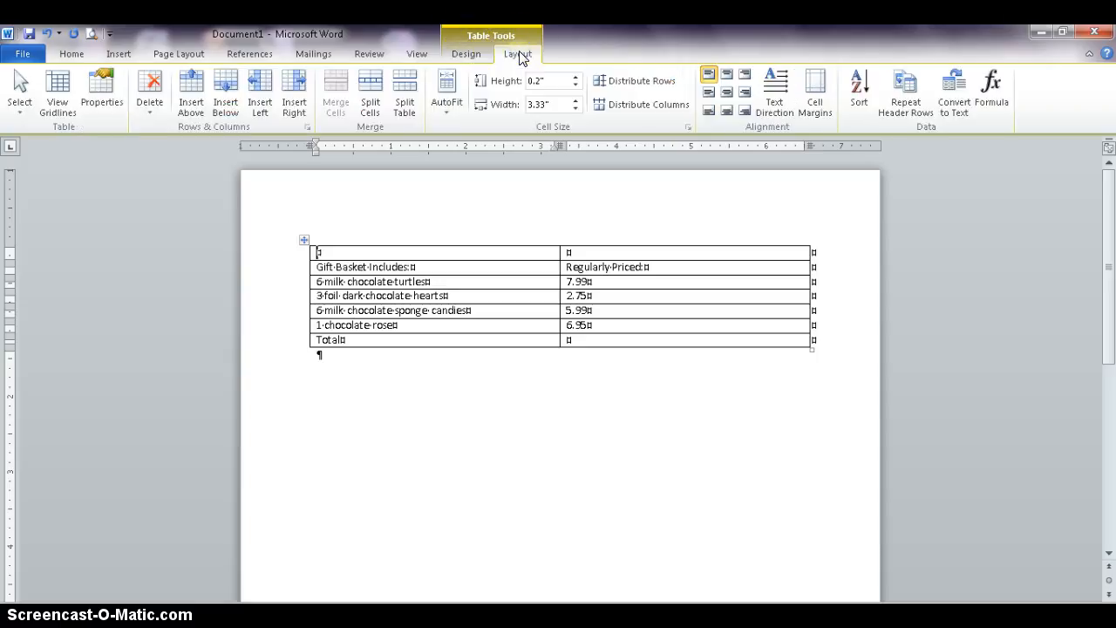
left_click(351, 252)
left_click_drag(351, 252, 649, 244)
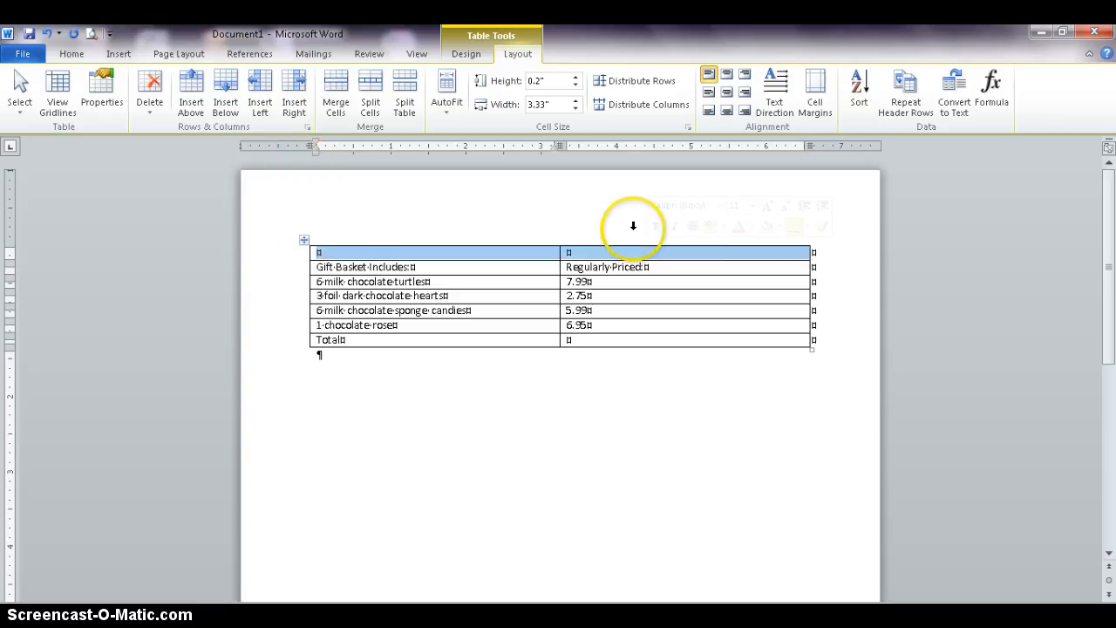
left_click(342, 96)
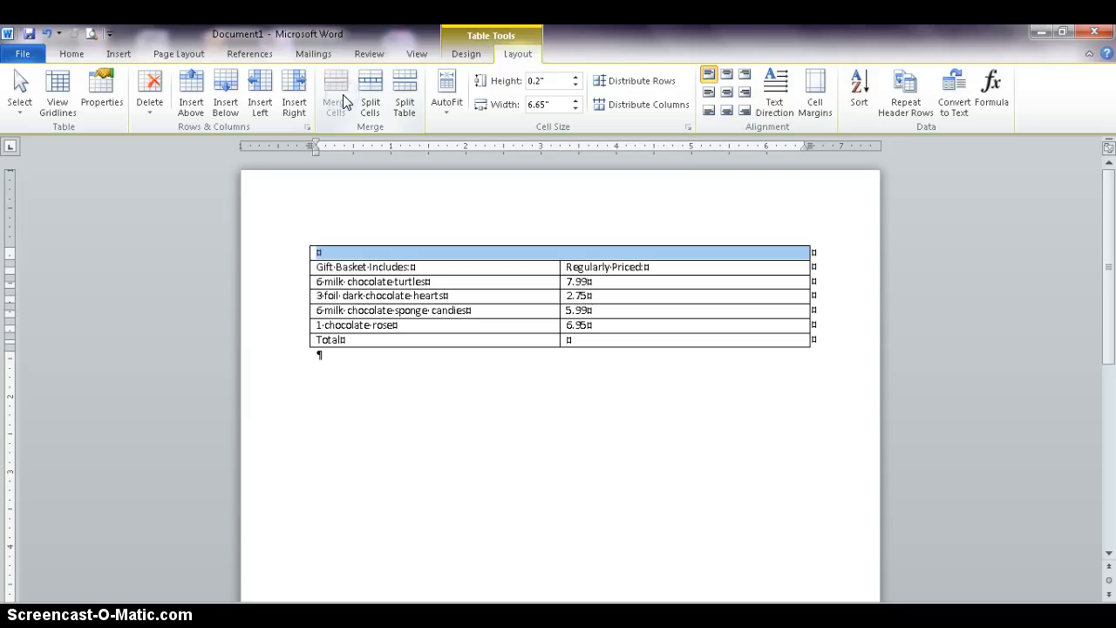
- Enter the title "Valentine's Day Special" in the merged top row and center it
left_click(361, 254)
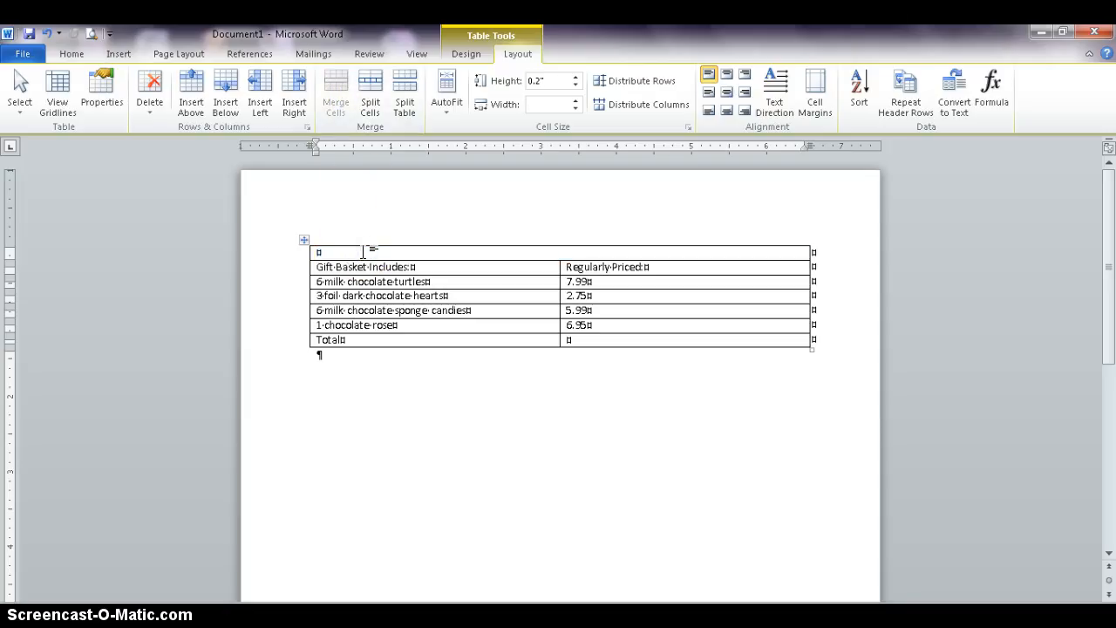
type("Valentine'")
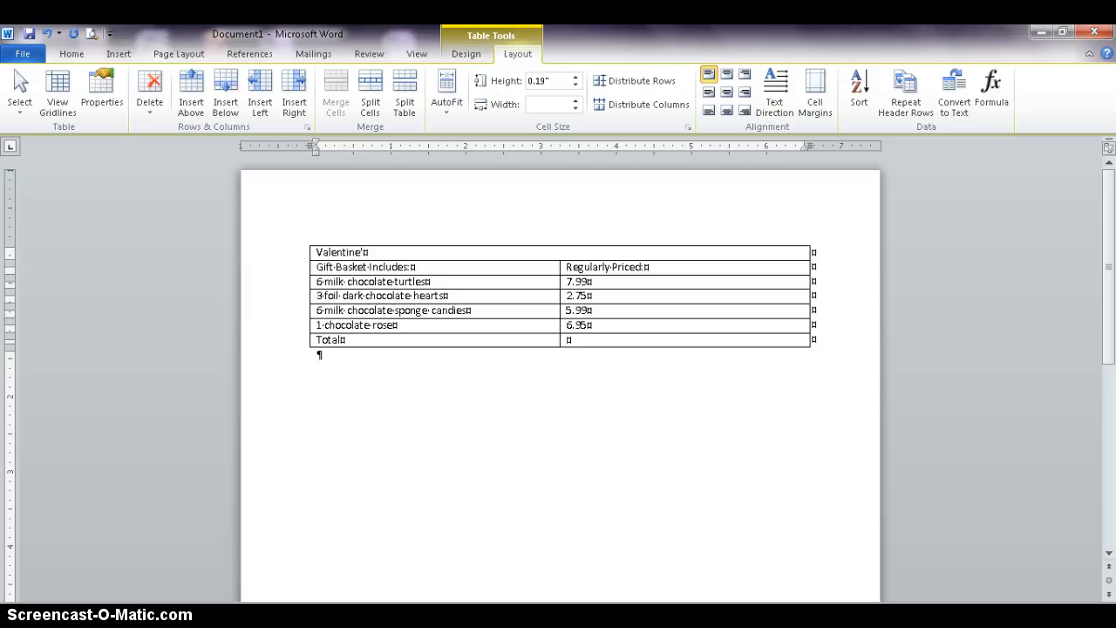
type("s Day Special")
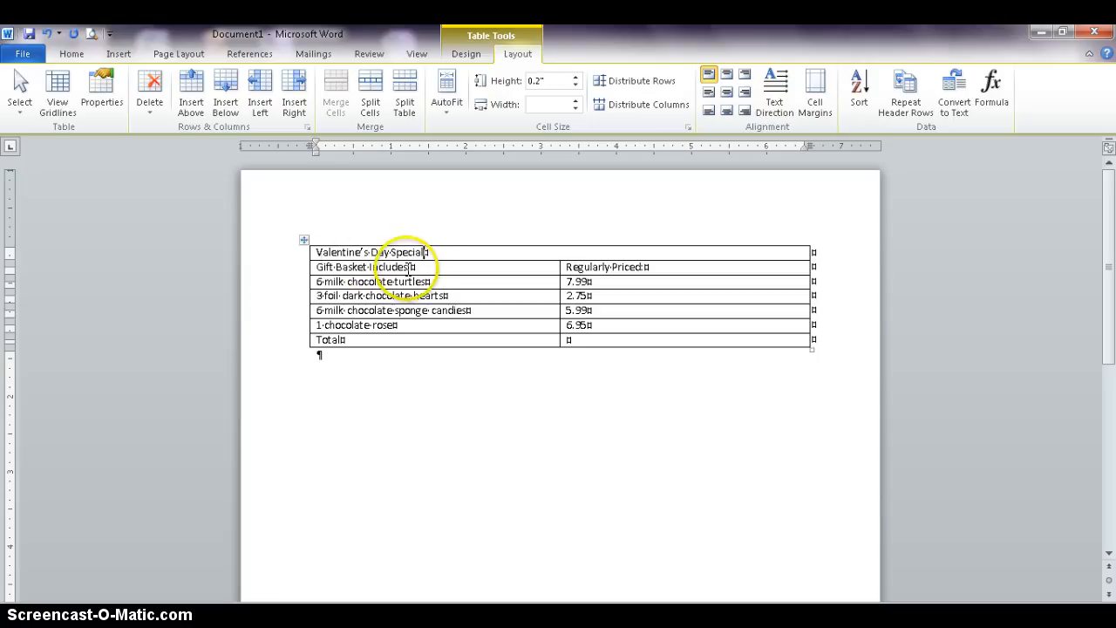
left_click(74, 55)
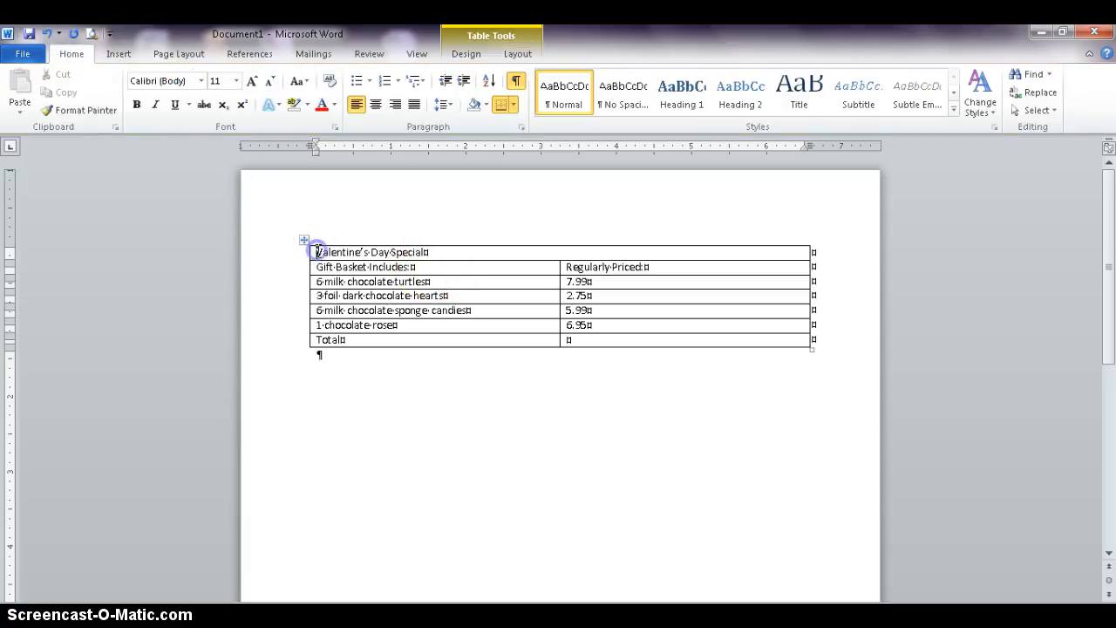
left_click(375, 103)
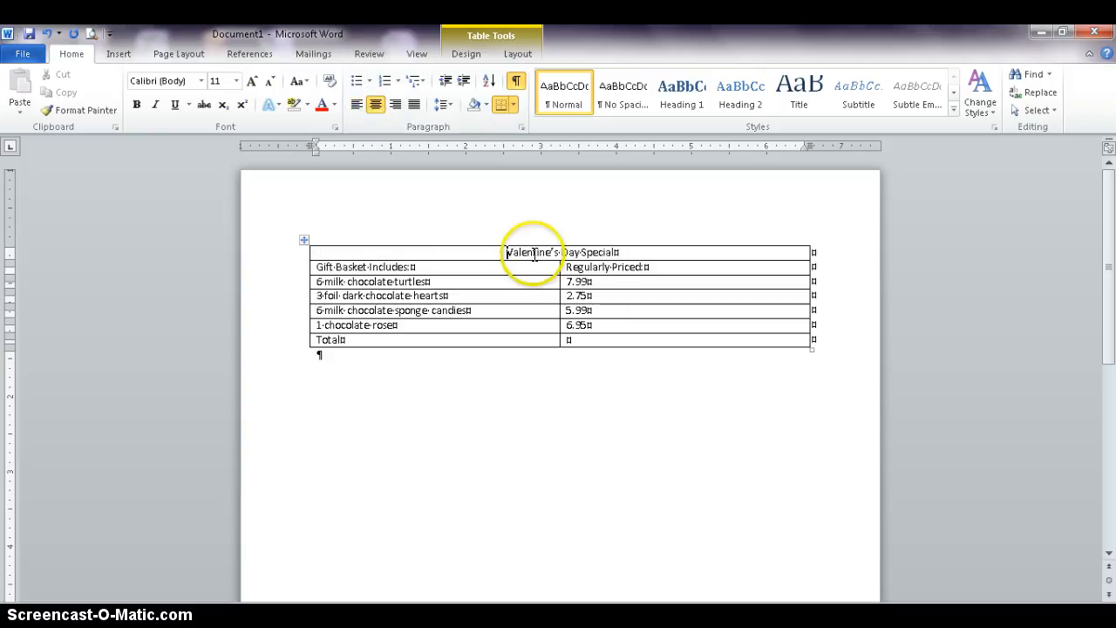
- Shade the title row with a dark red fill
left_click(309, 254)
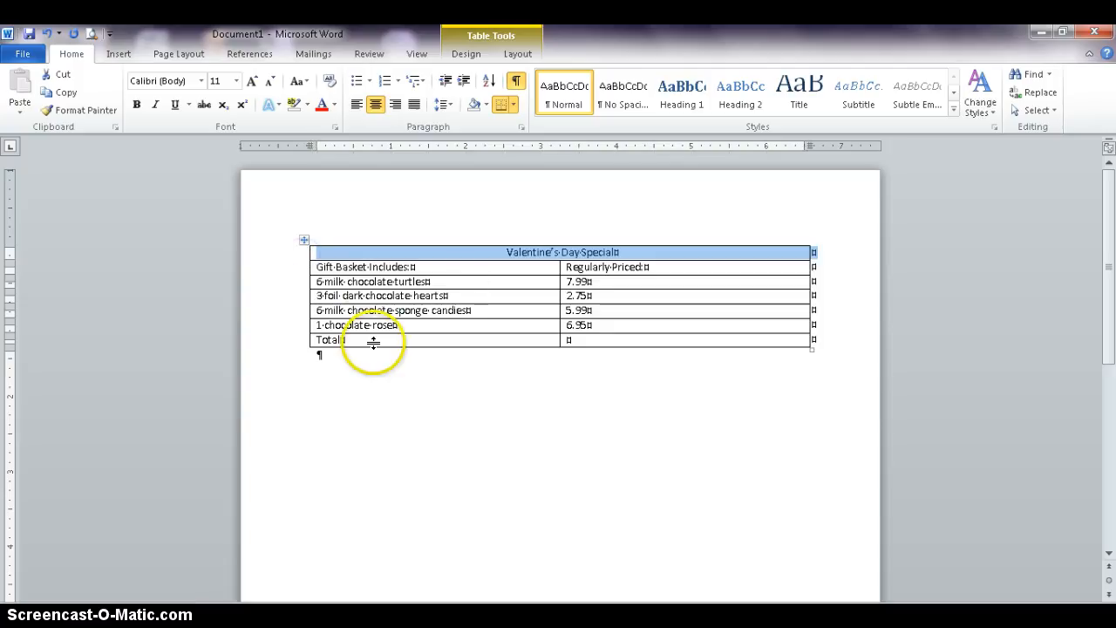
left_click(339, 428)
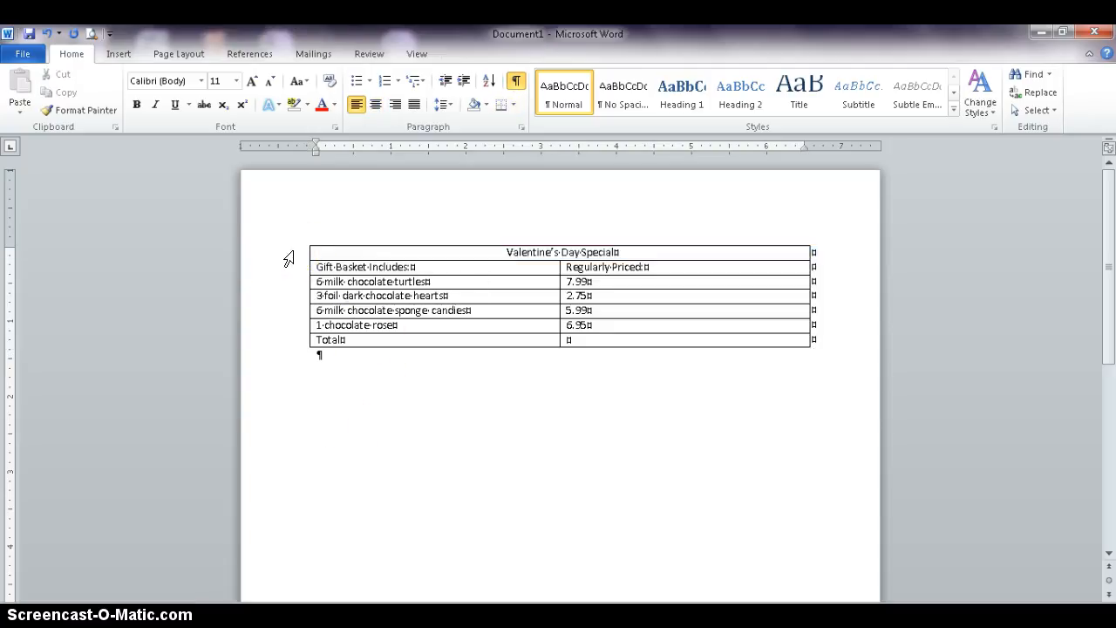
left_click(288, 259)
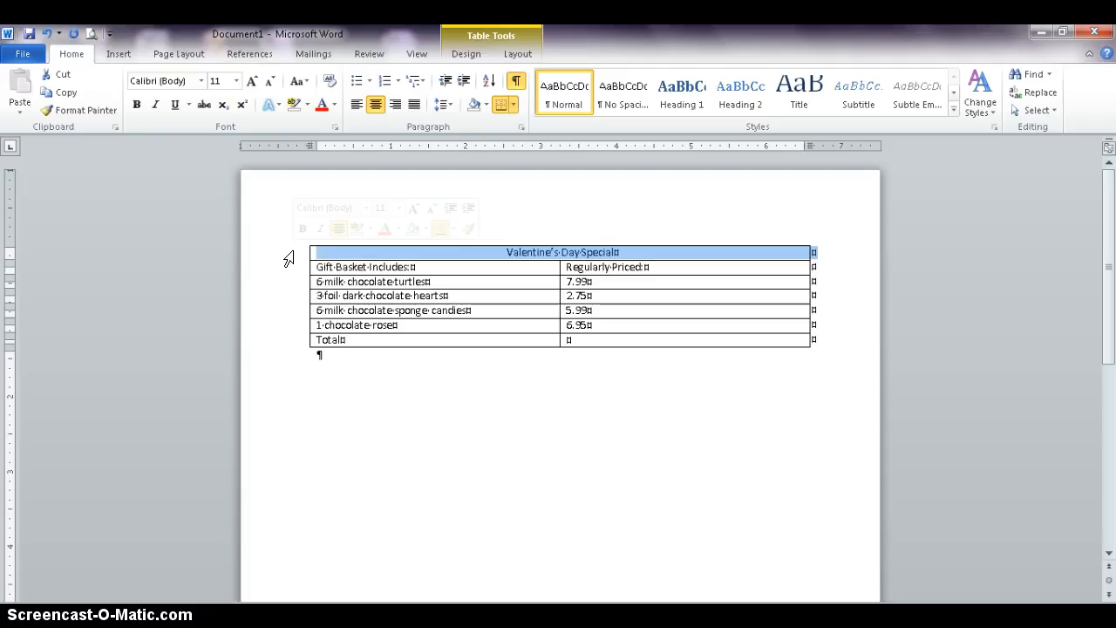
left_click(469, 53)
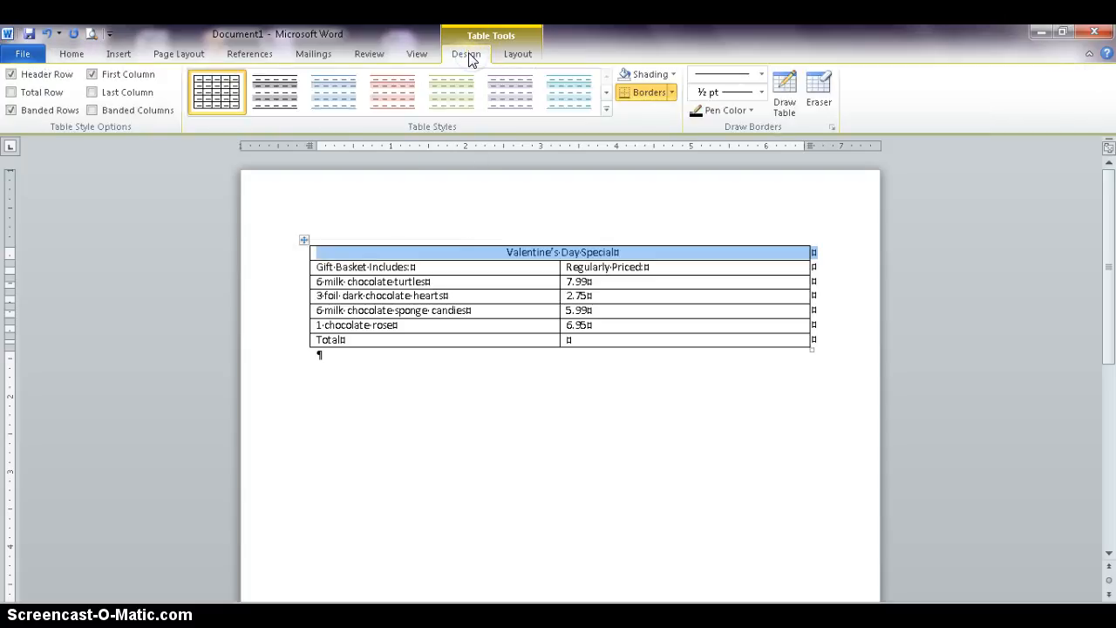
left_click(673, 75)
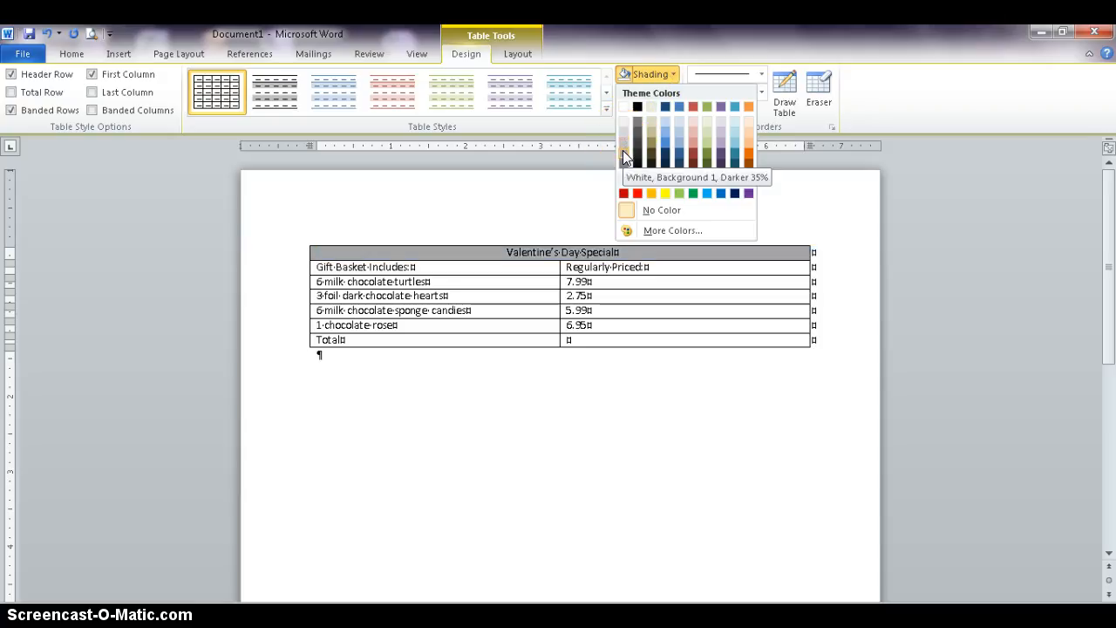
left_click(694, 157)
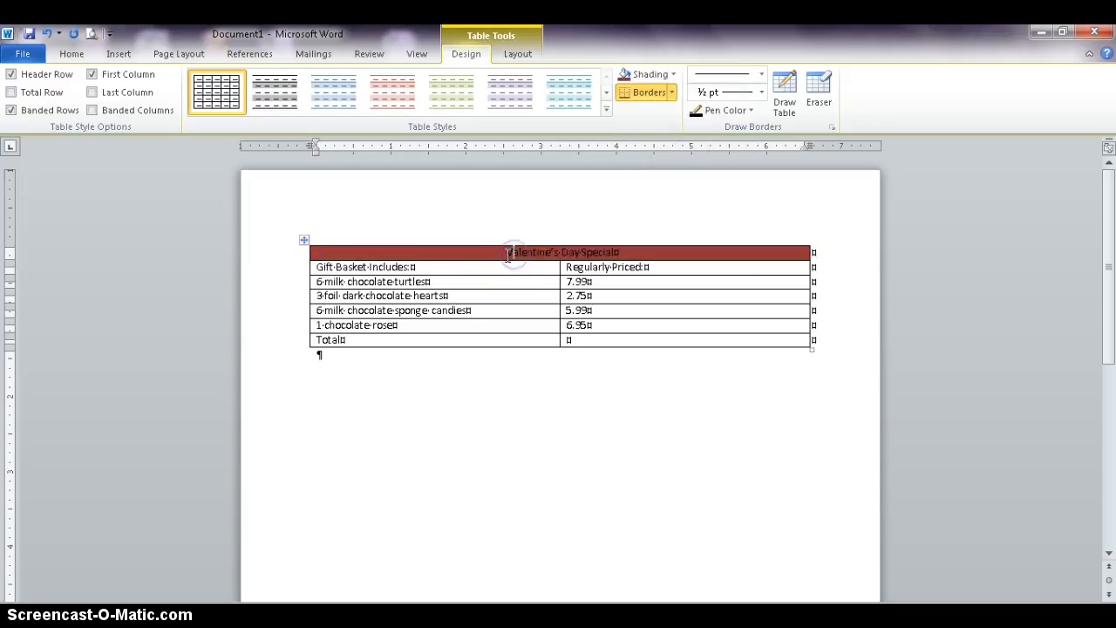
- Change the title row's font colour to white
left_click(299, 252)
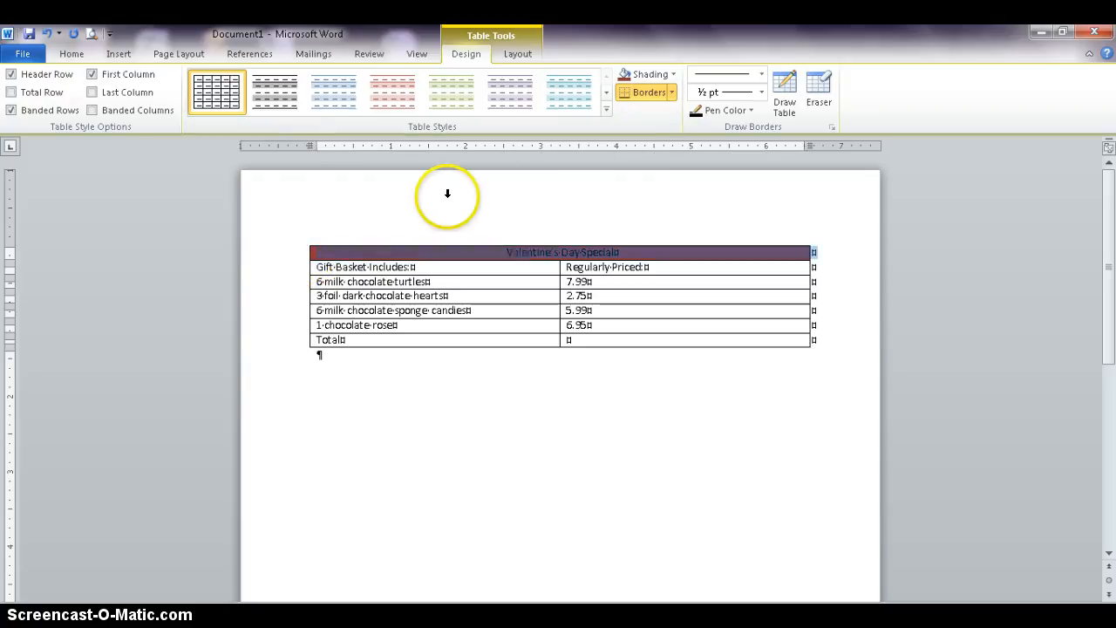
left_click(514, 53)
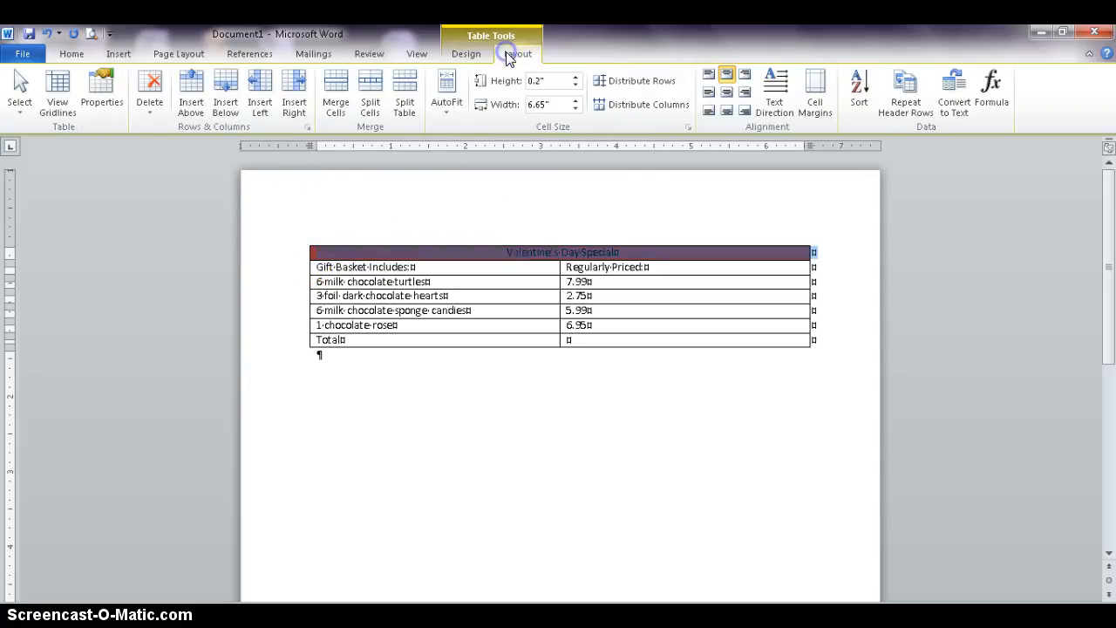
left_click(72, 53)
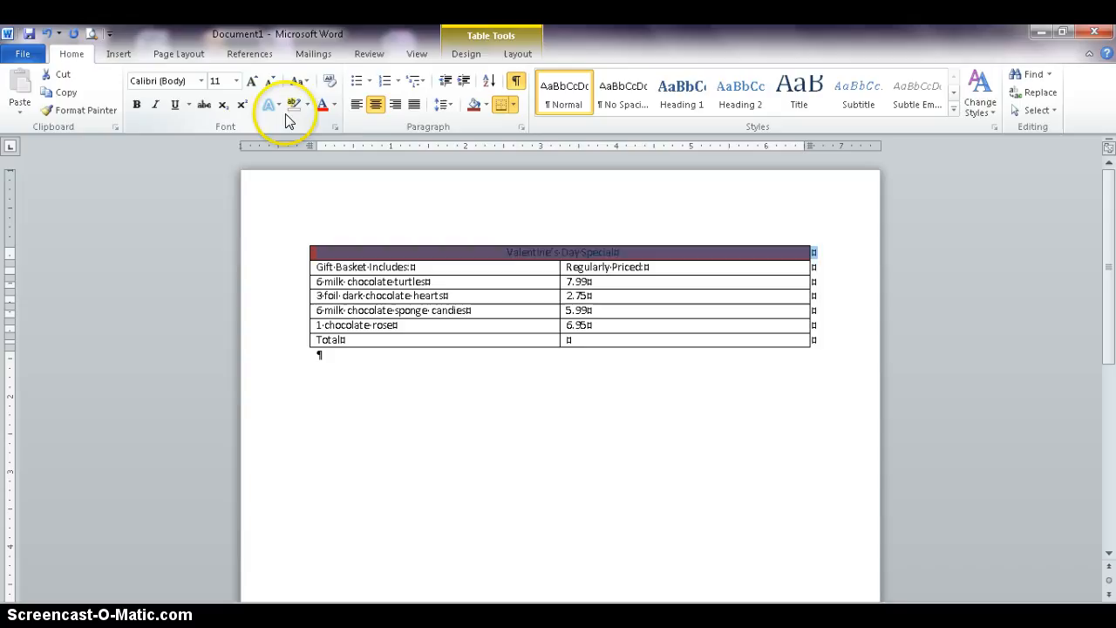
left_click(334, 103)
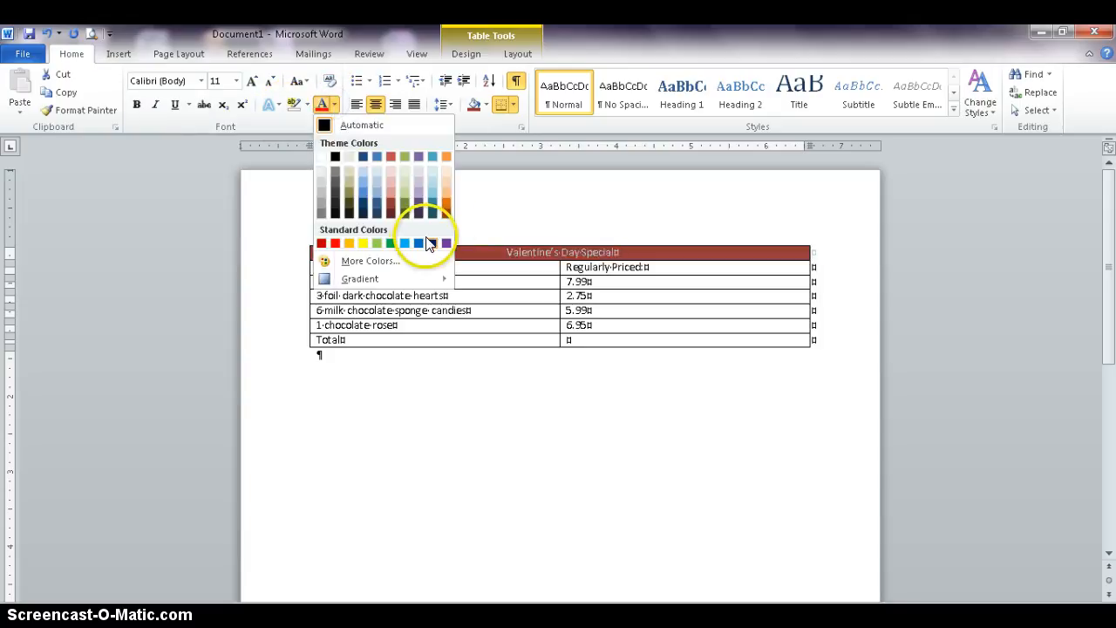
left_click(322, 157)
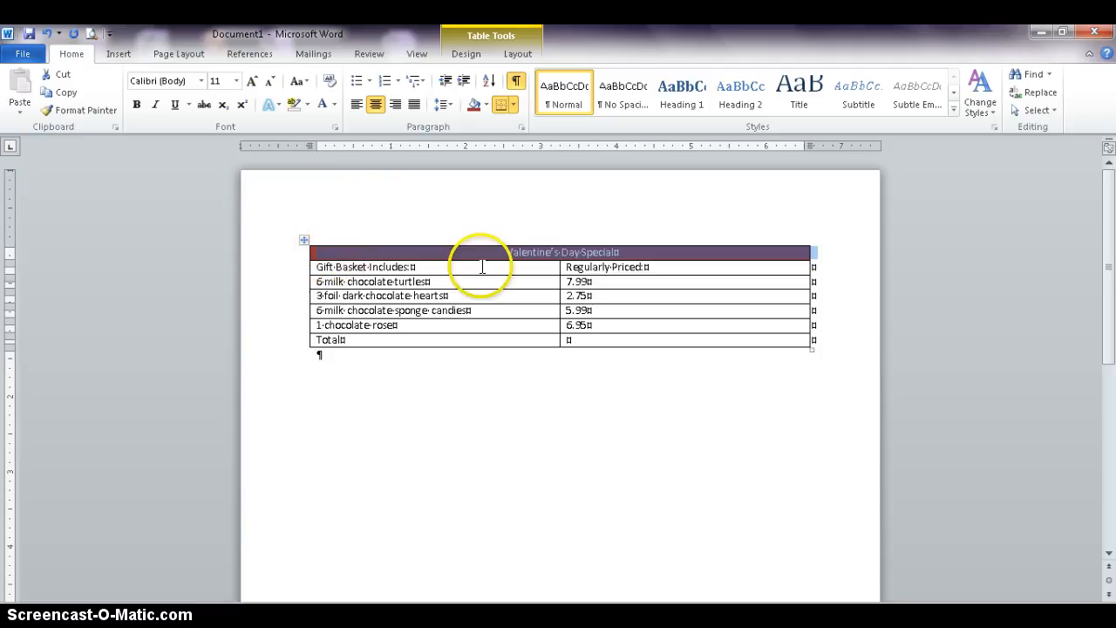
- Make the title bold and enlarge its font size to 18 pt
left_click(137, 105)
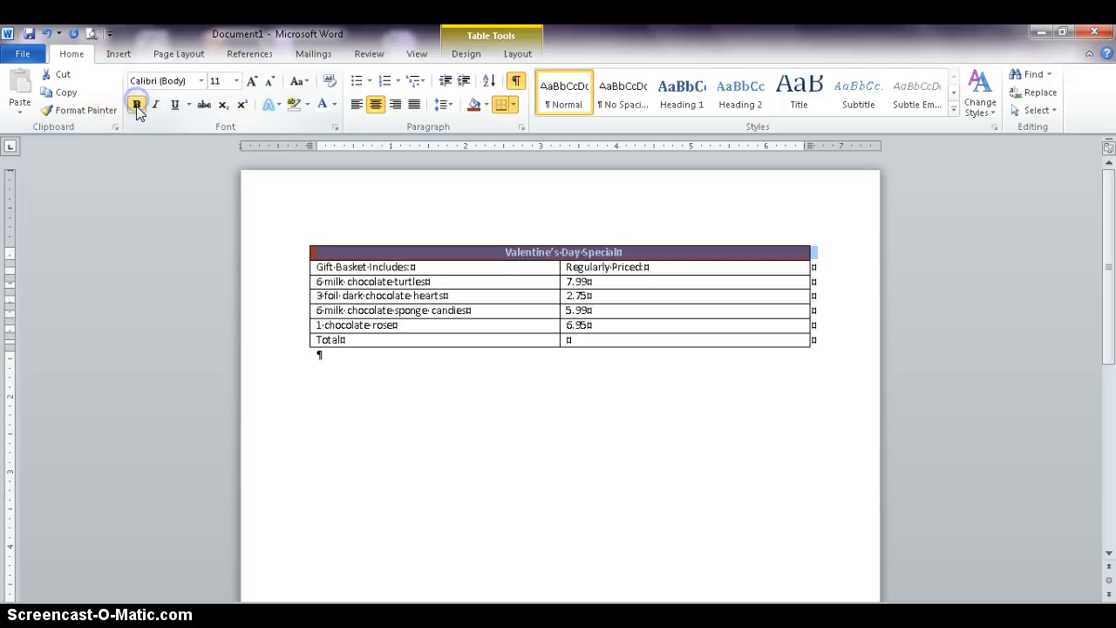
left_click(251, 81)
left_click(251, 81)
left_click(251, 81)
left_click(251, 81)
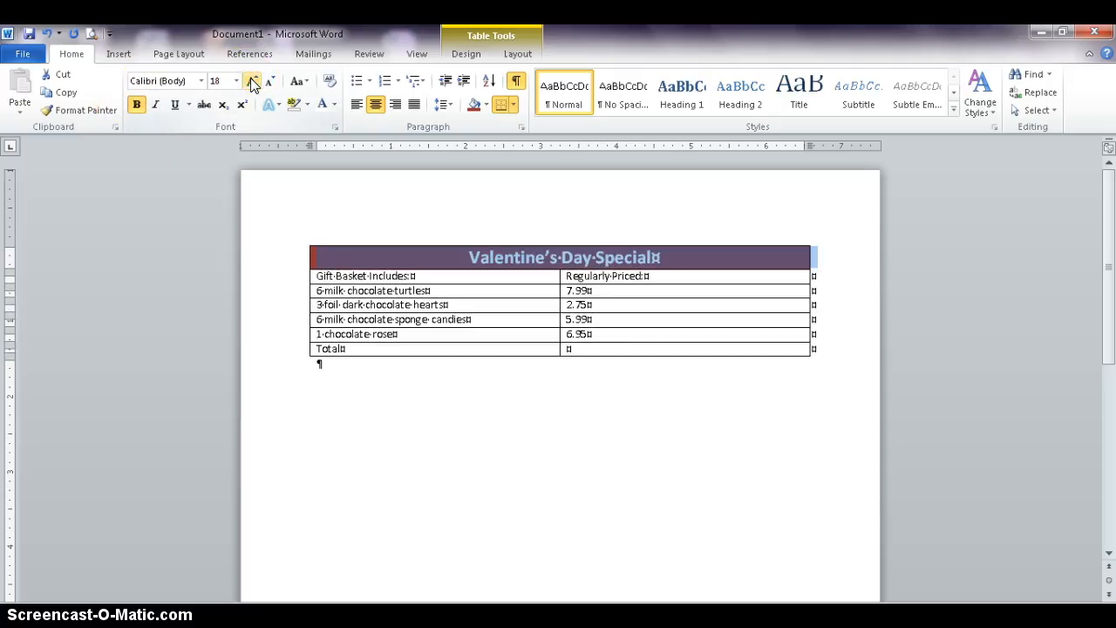
- Select the "Gift Basket Includes" and "Regularly Priced" heading row and center its text
left_click(335, 279)
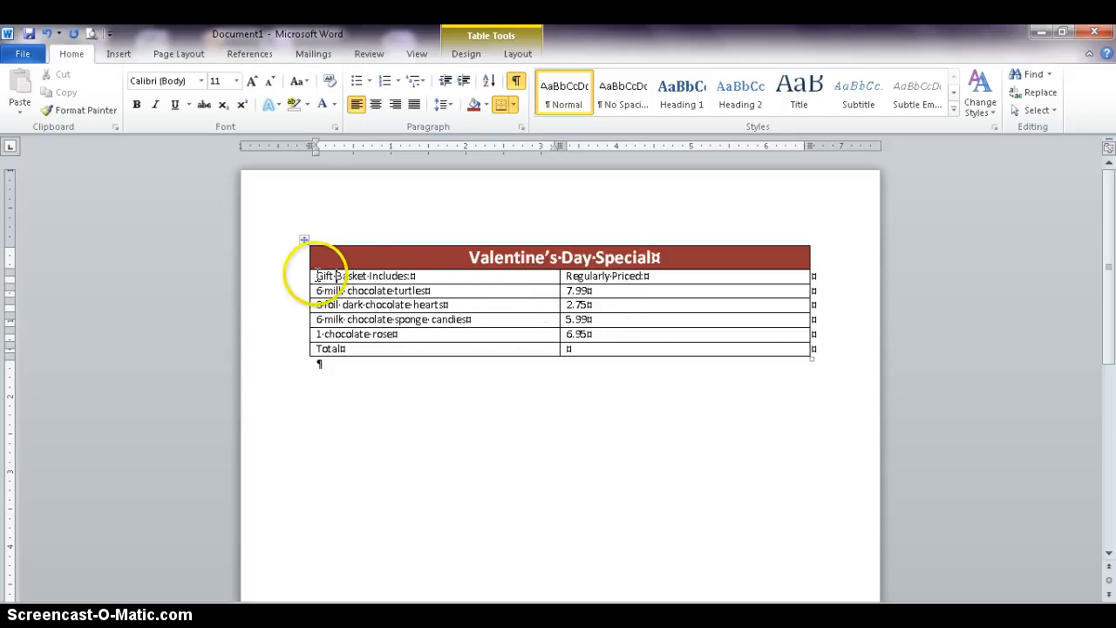
left_click_drag(319, 275, 561, 279)
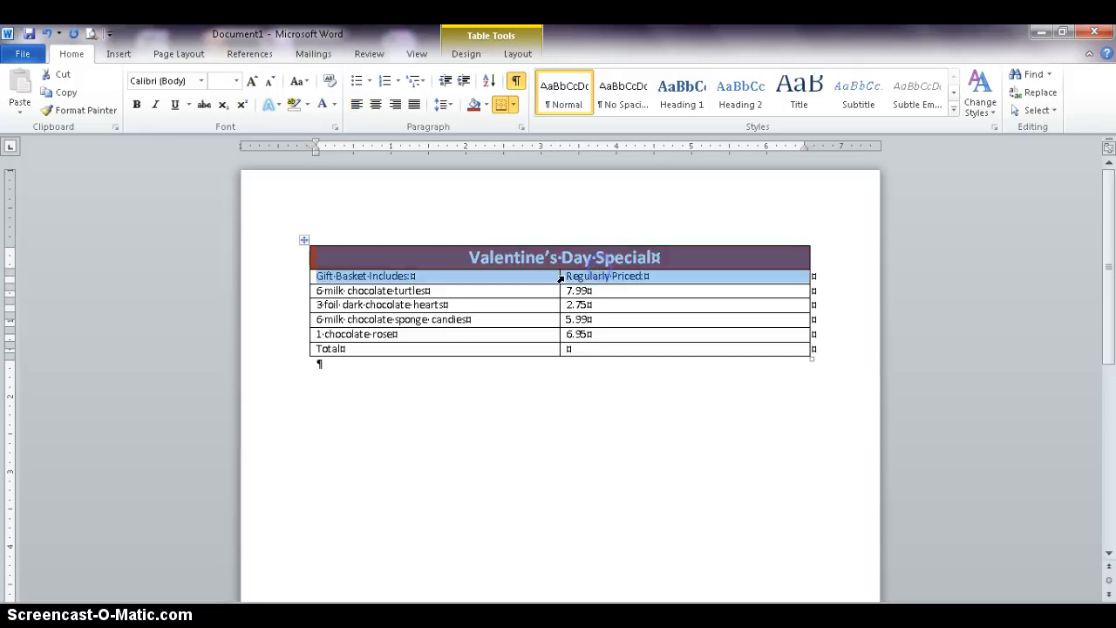
left_click(561, 278)
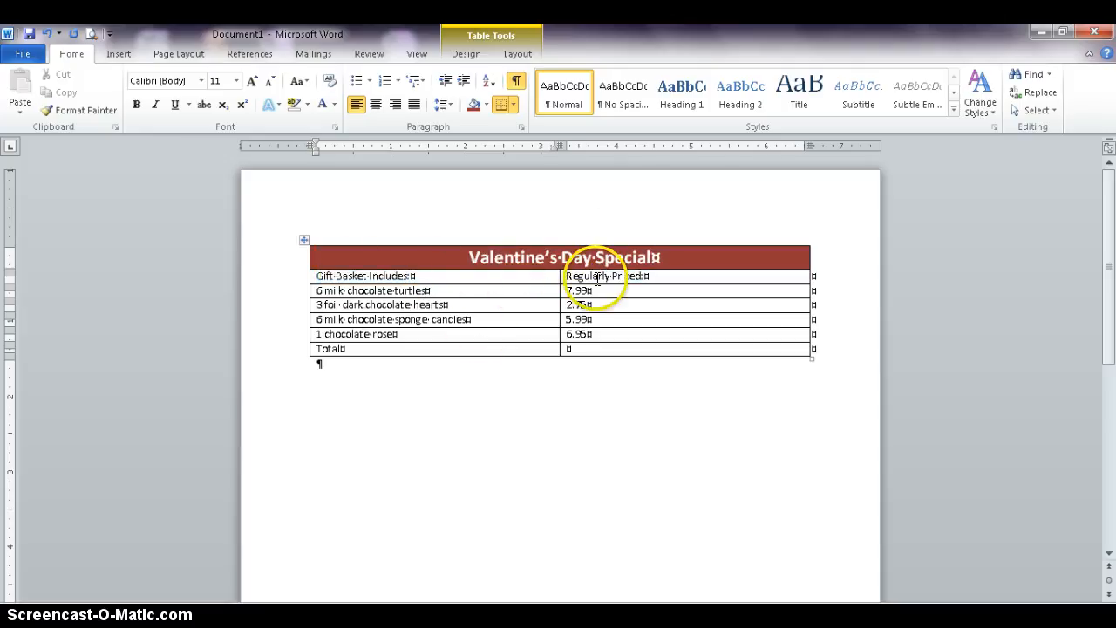
left_click(427, 290)
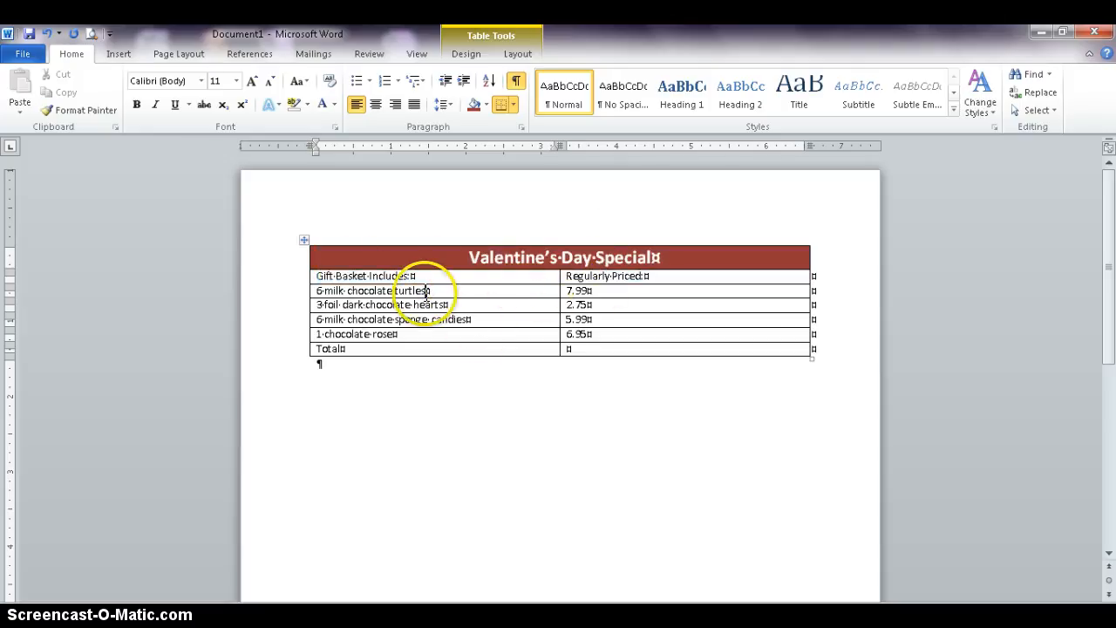
left_click(307, 276)
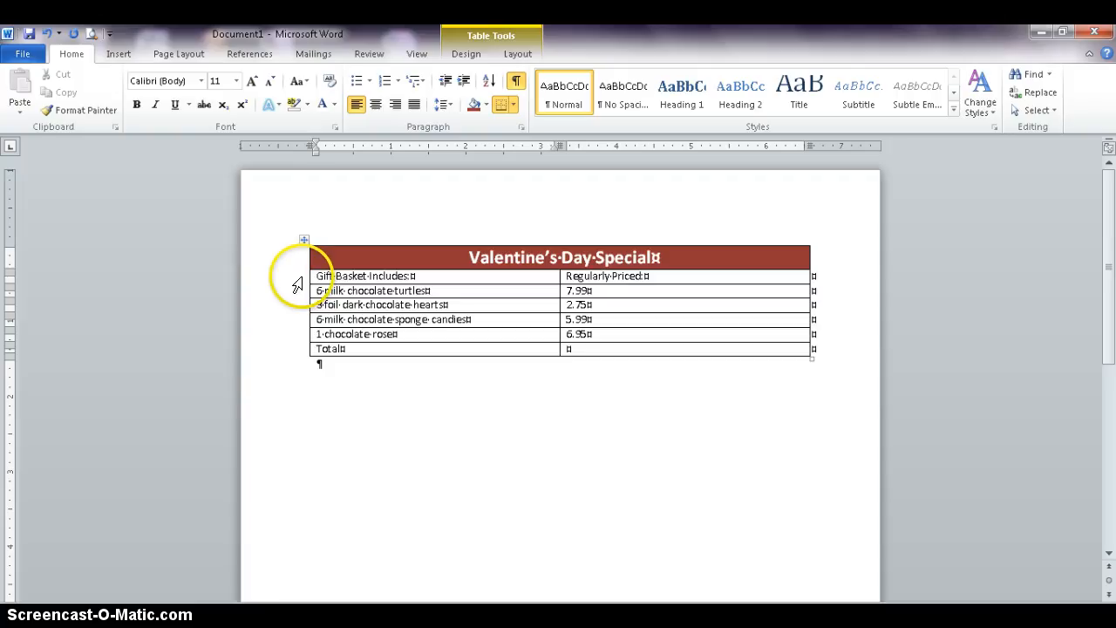
left_click(296, 279)
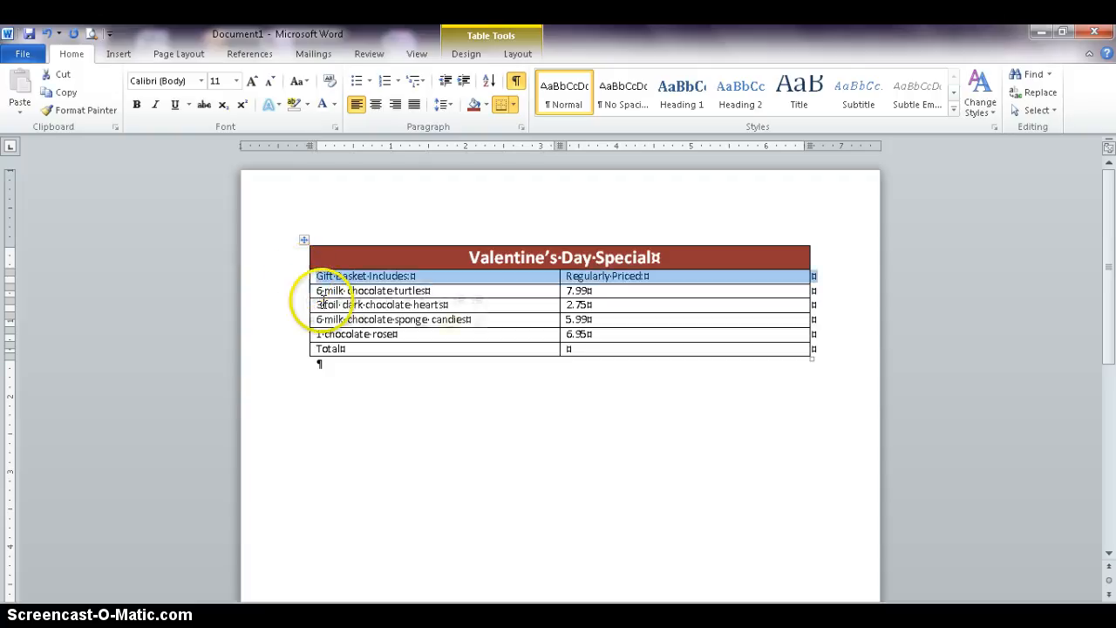
left_click(368, 377)
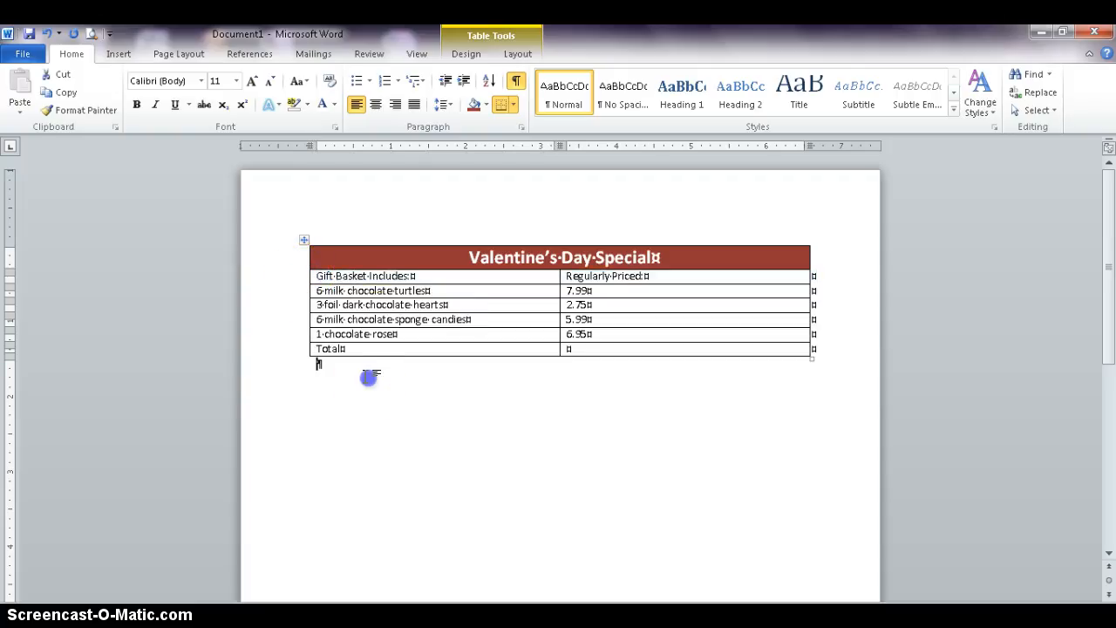
left_click(311, 276)
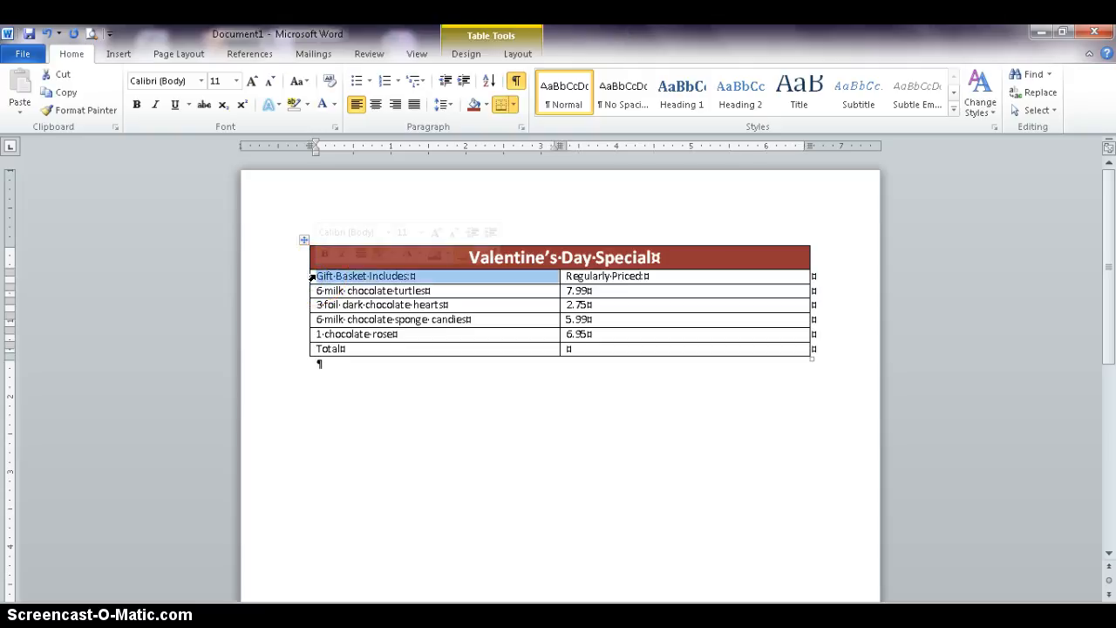
left_click(300, 281)
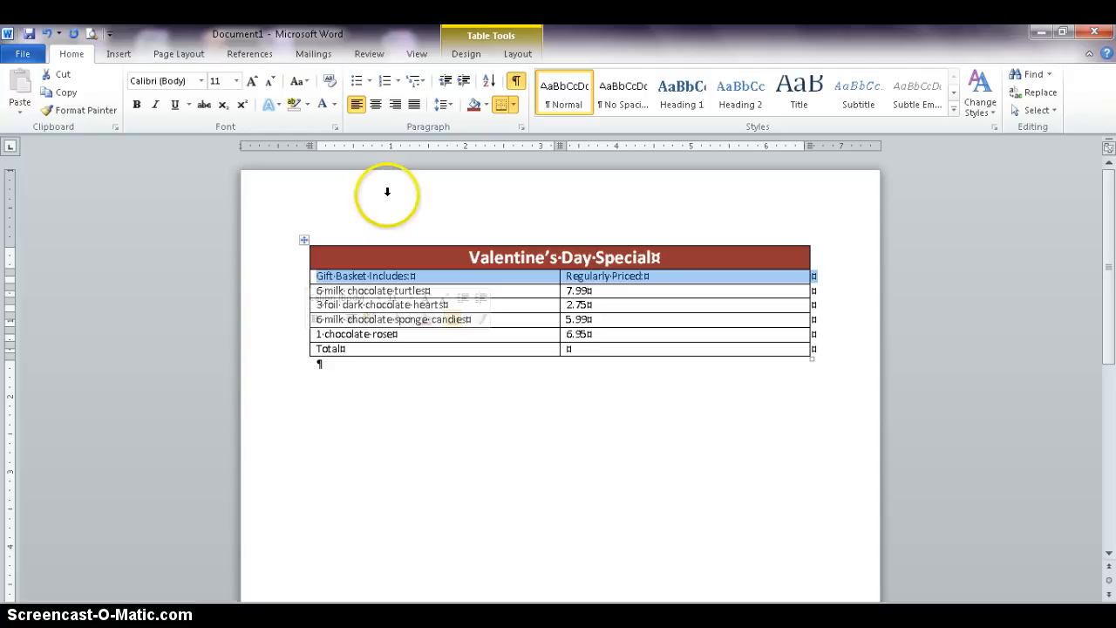
left_click(375, 104)
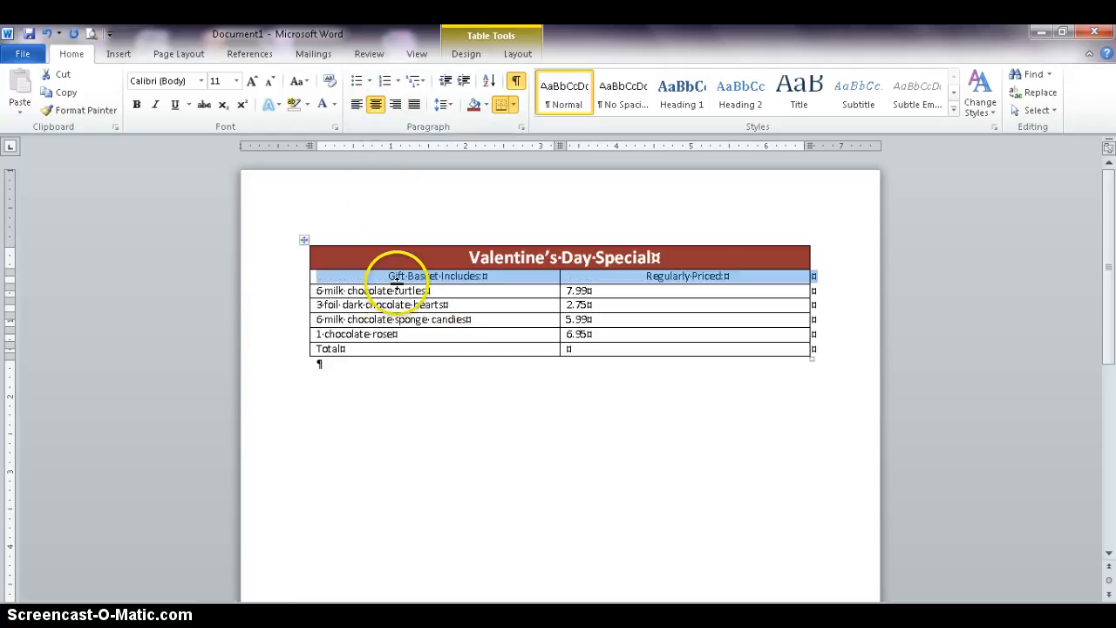
- Format the heading row text as 14 pt, dark red and bold
left_click(252, 81)
left_click(252, 81)
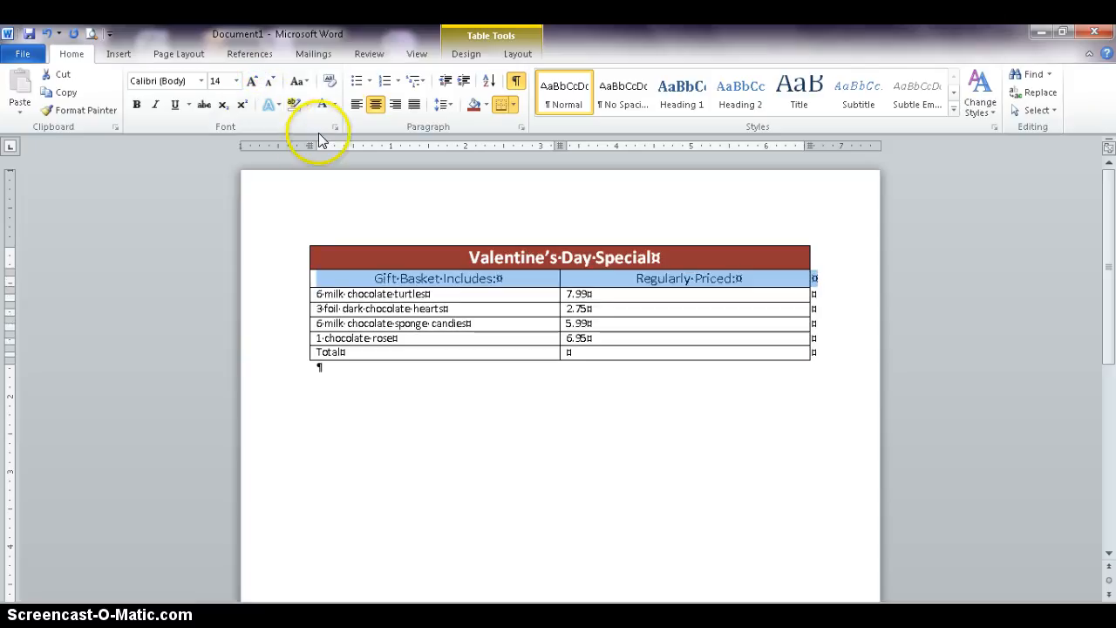
left_click(335, 106)
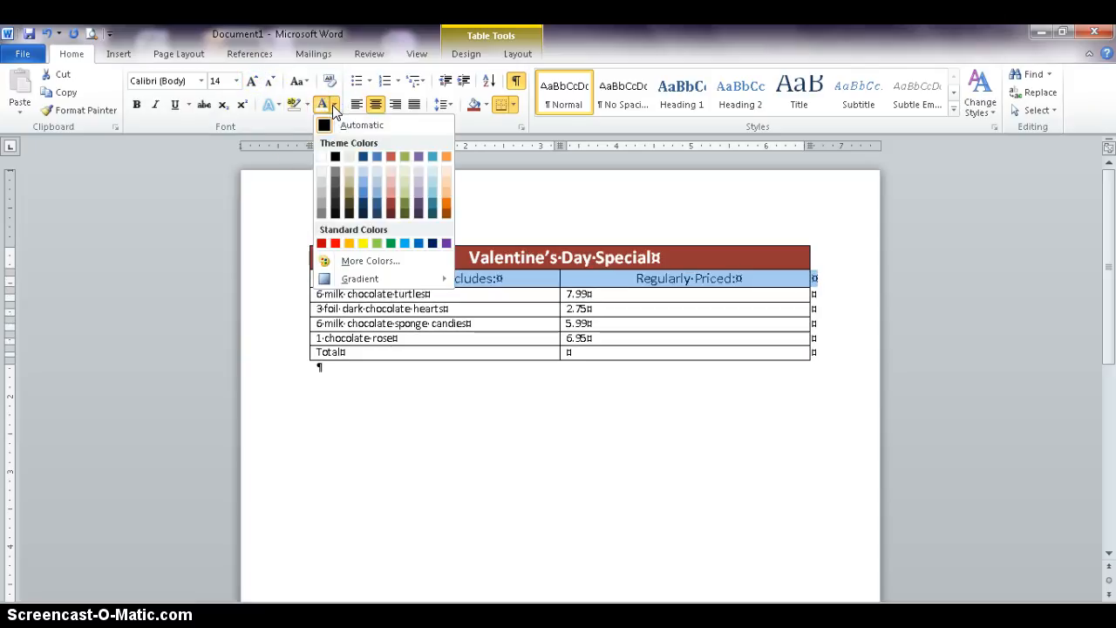
left_click(389, 197)
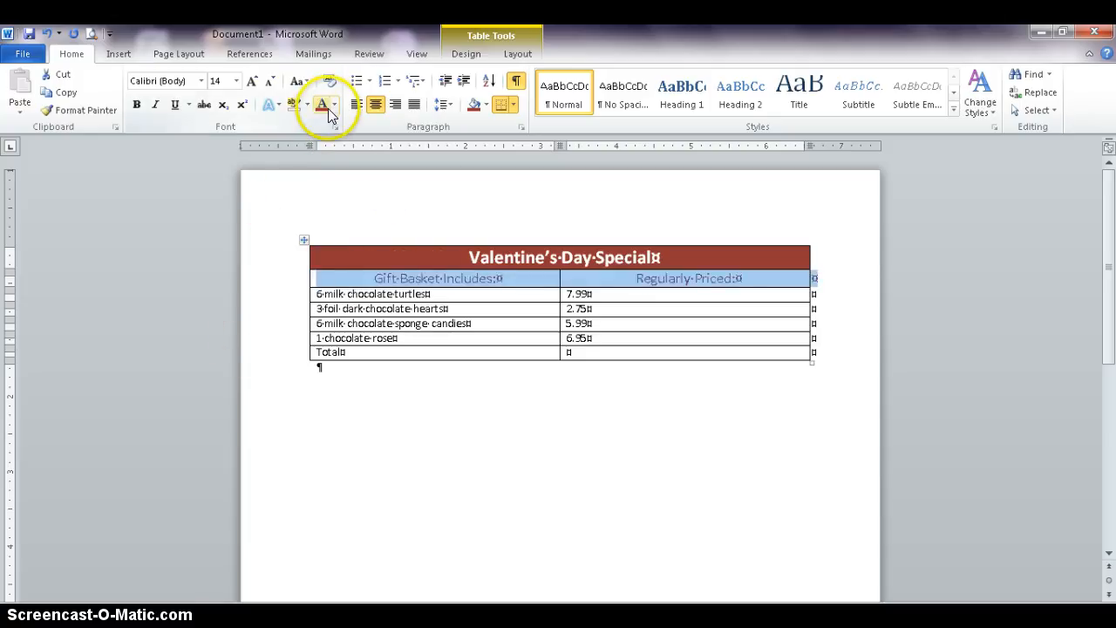
left_click(136, 105)
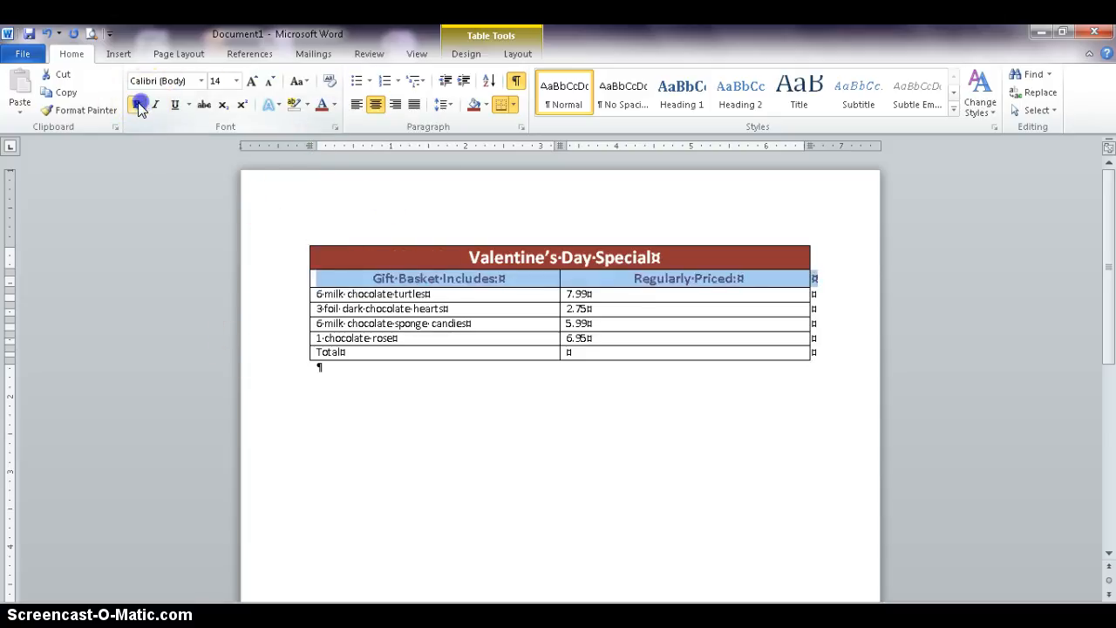
- Select the Total row and shade it with a dark red fill
left_click(316, 310)
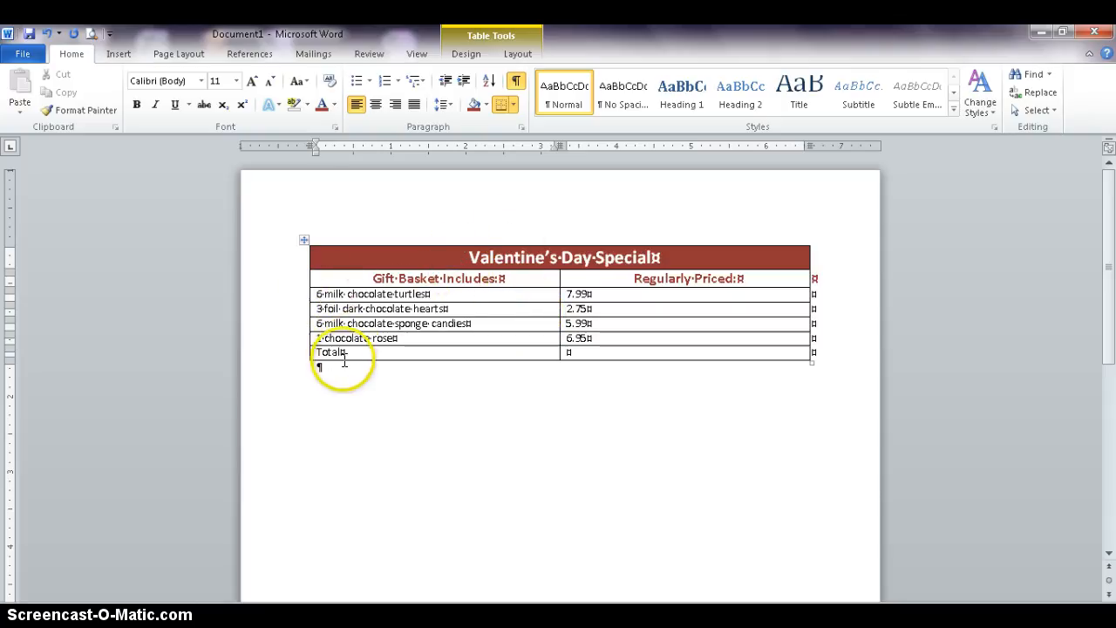
left_click(298, 361)
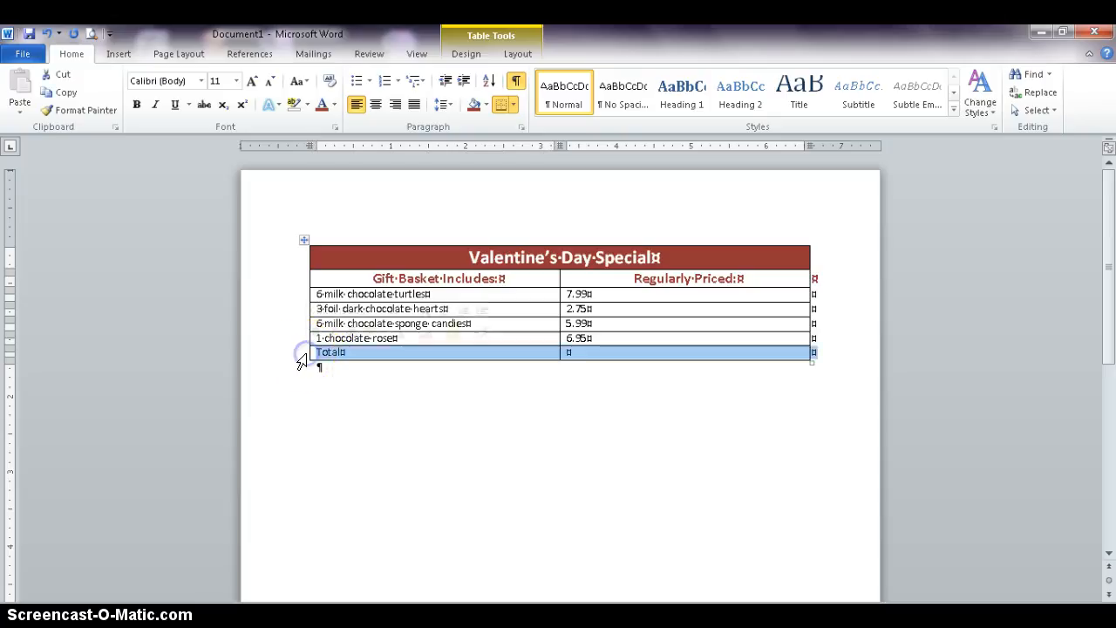
left_click(485, 104)
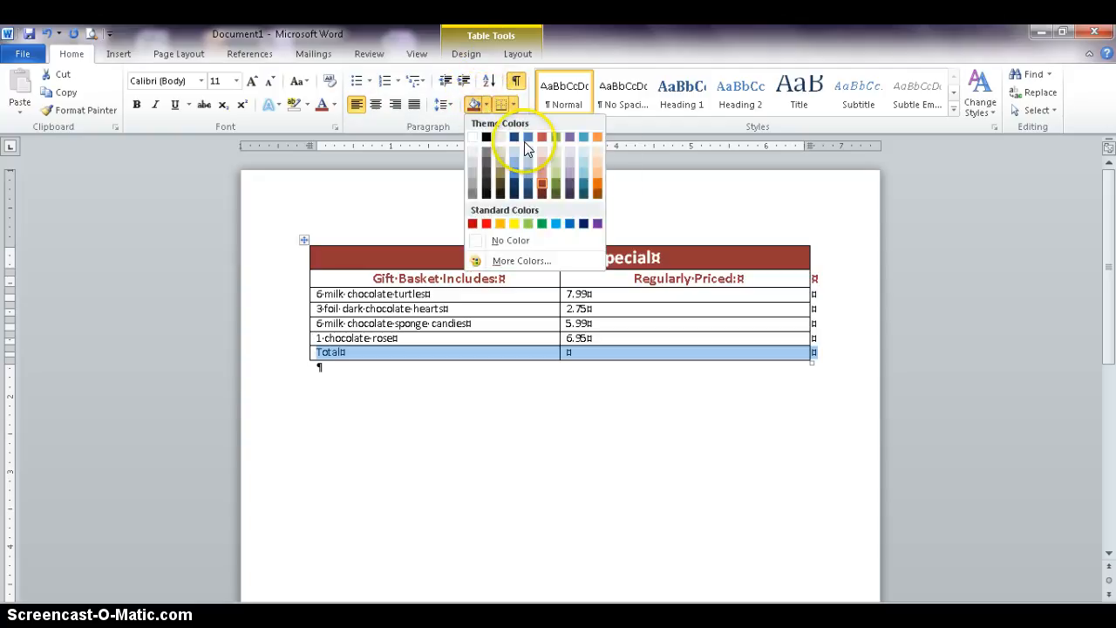
left_click(542, 187)
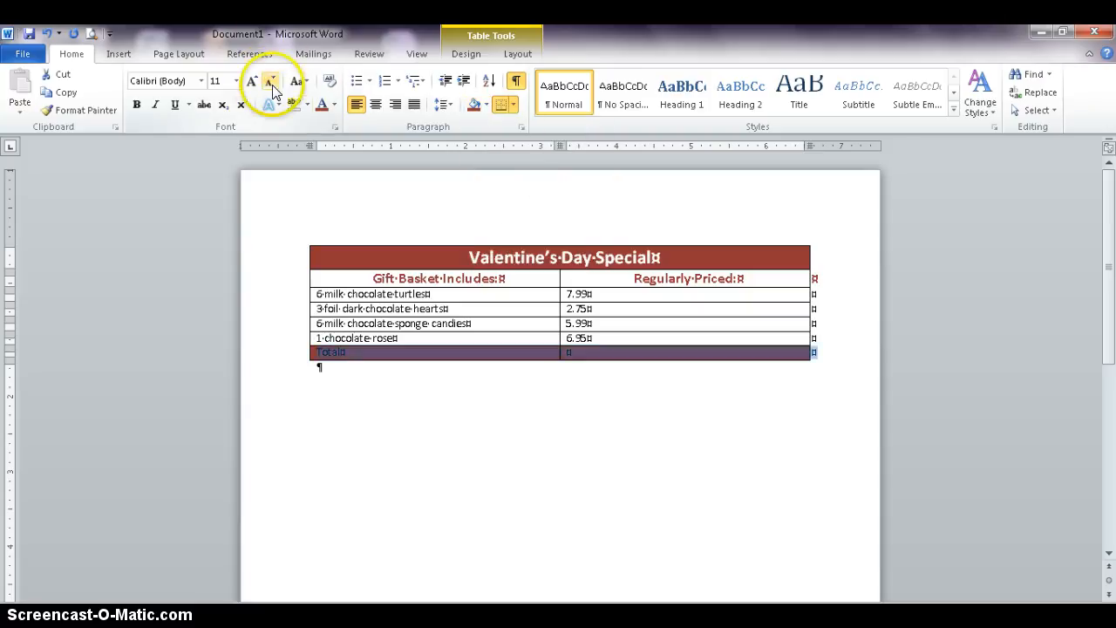
- Make the Total row's text white and bold
left_click(334, 104)
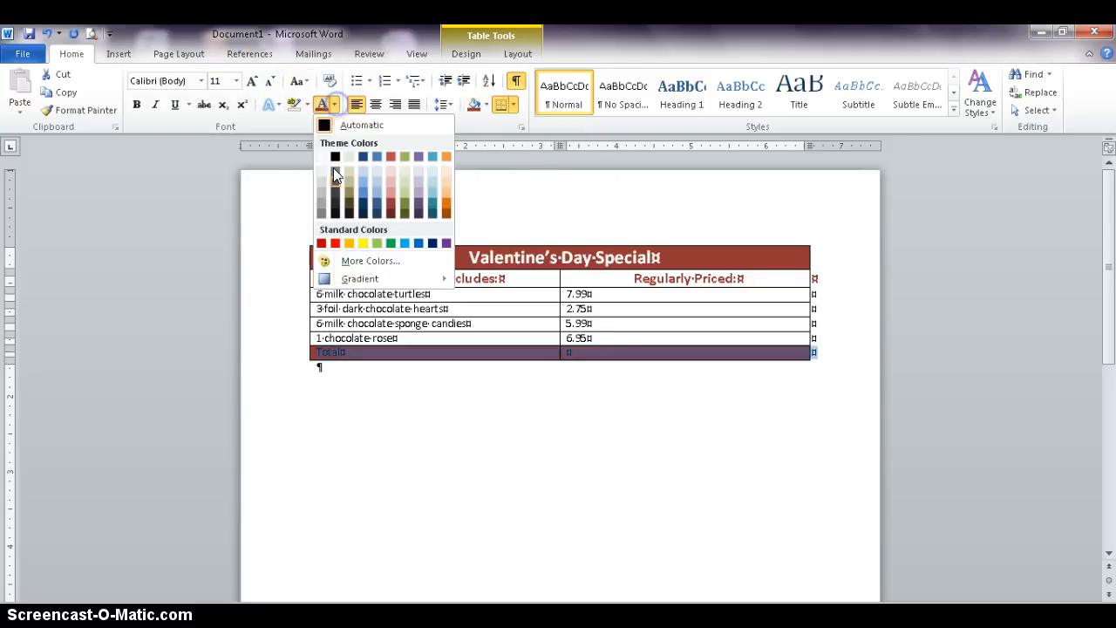
left_click(323, 162)
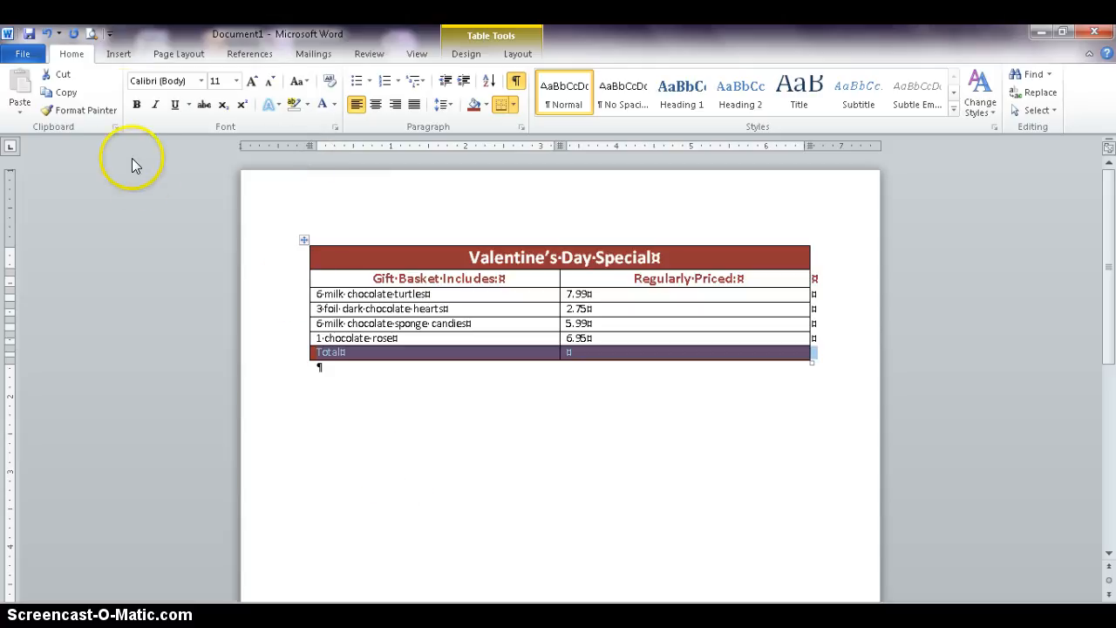
left_click(135, 105)
left_click(284, 378)
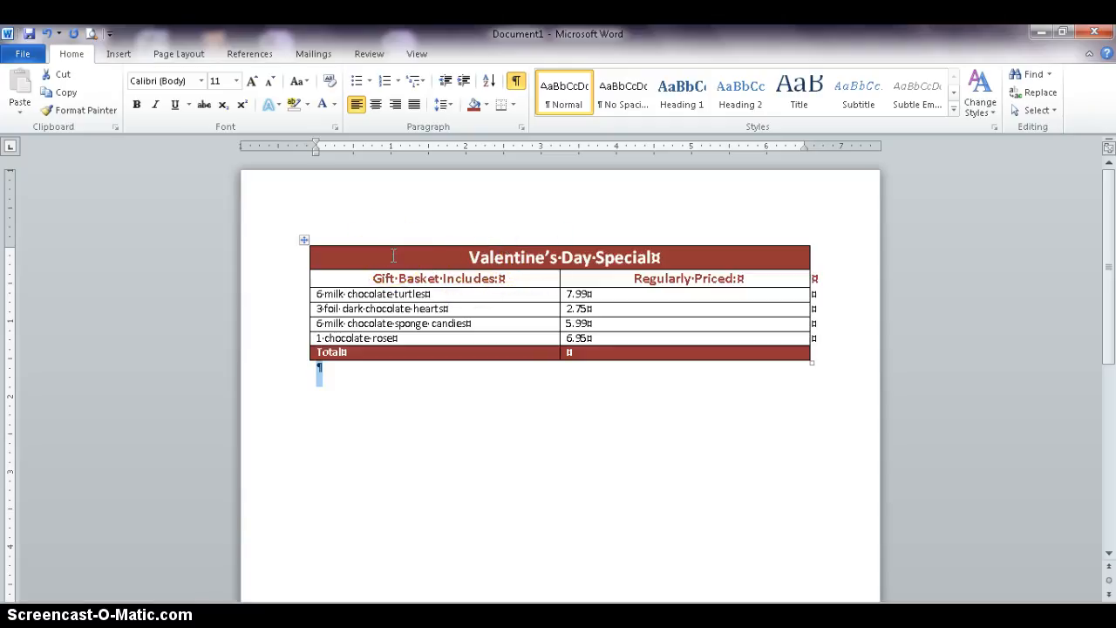
right_click(410, 286)
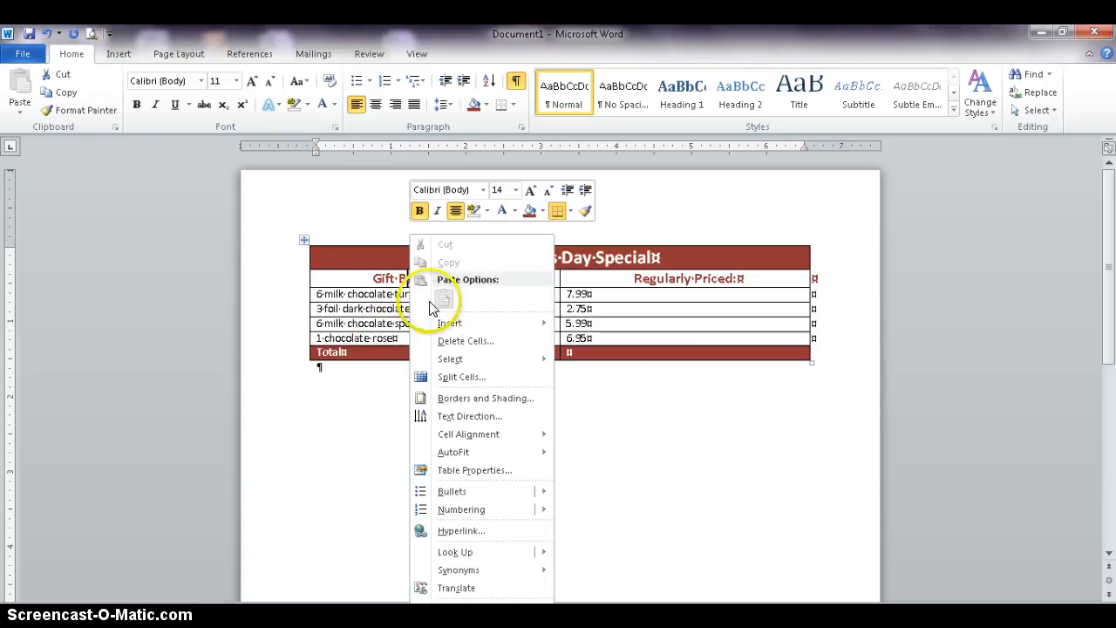
left_click(452, 343)
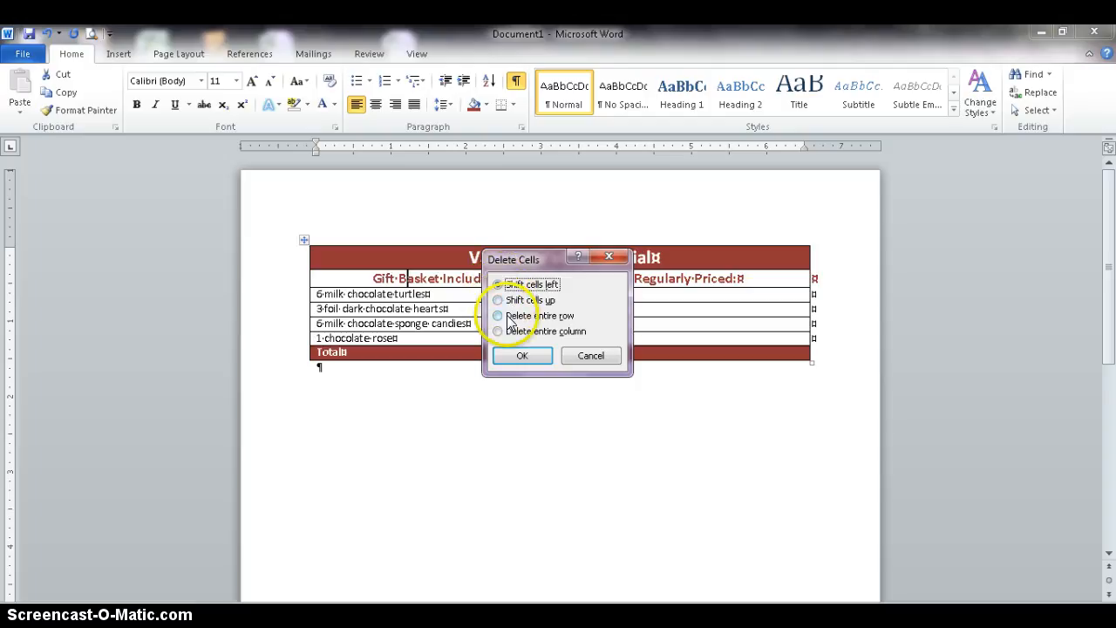
left_click(598, 365)
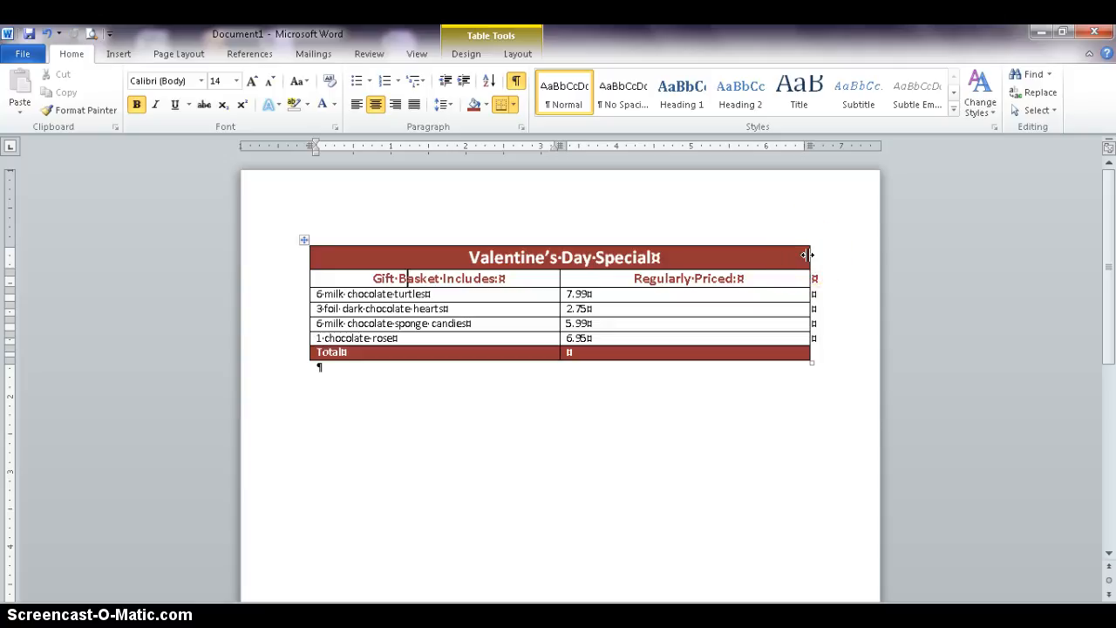
- Resize the table's columns to fit their contents
double_click(806, 255)
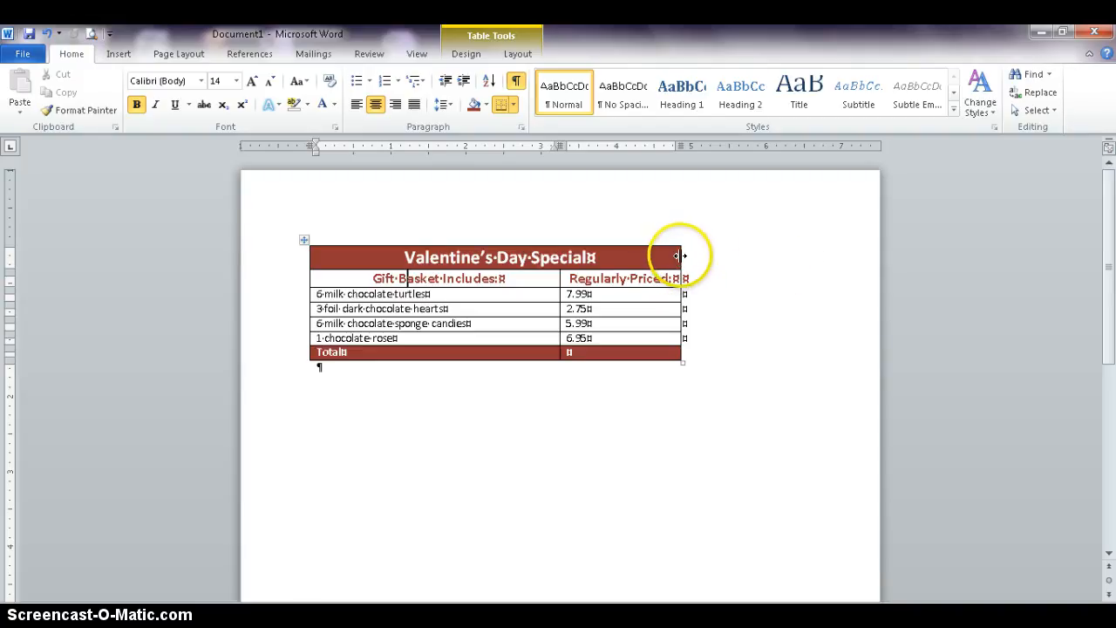
double_click(557, 278)
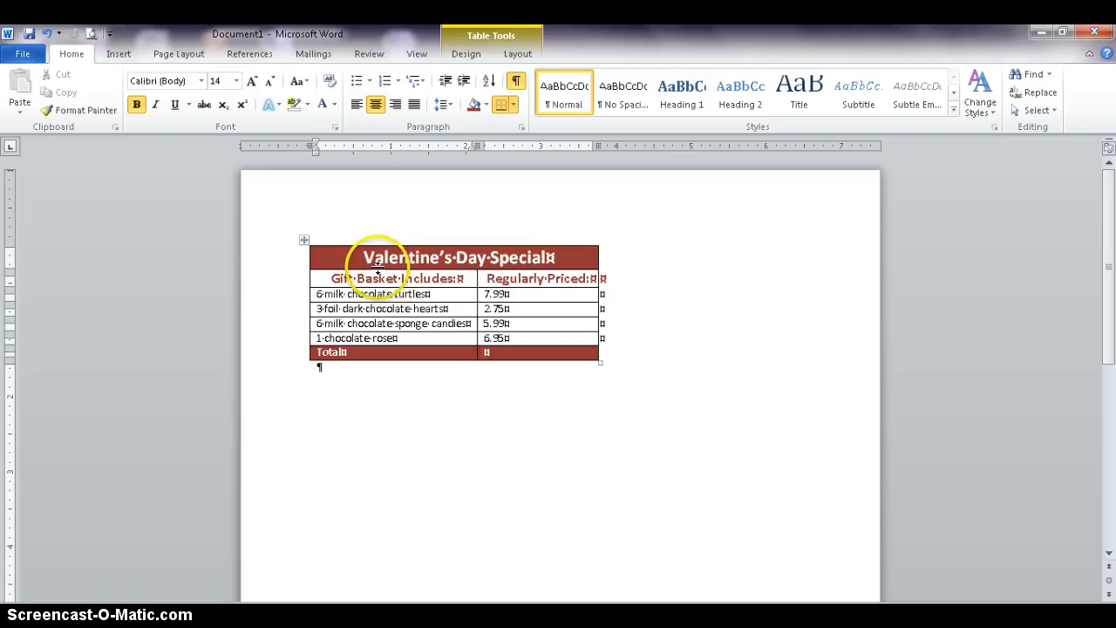
- Select the whole table and center it on the page
left_click(302, 238)
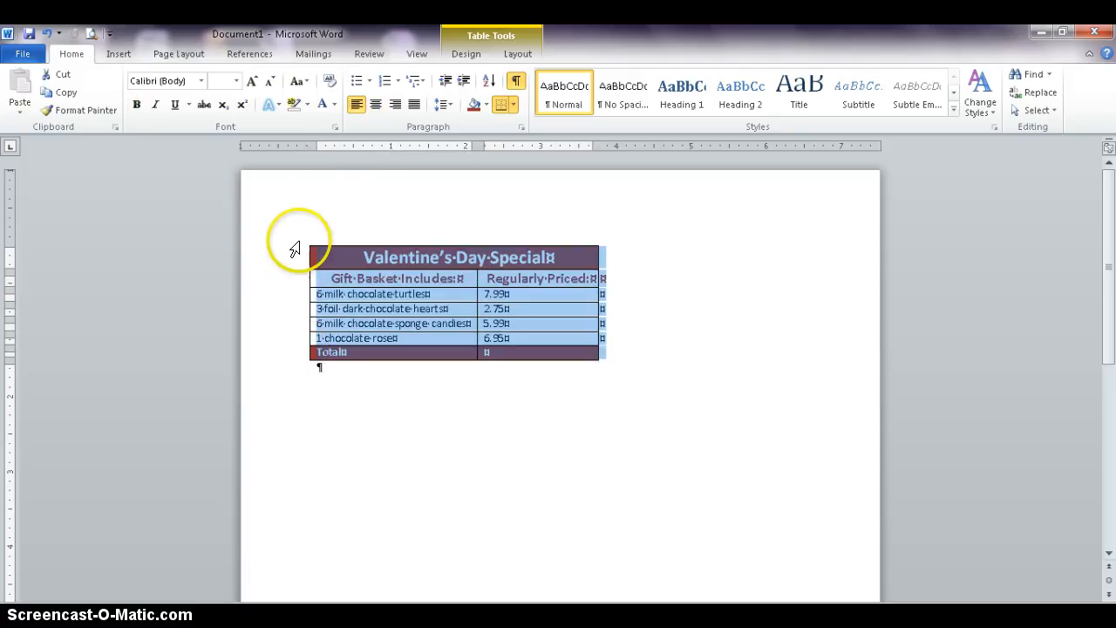
left_click(375, 104)
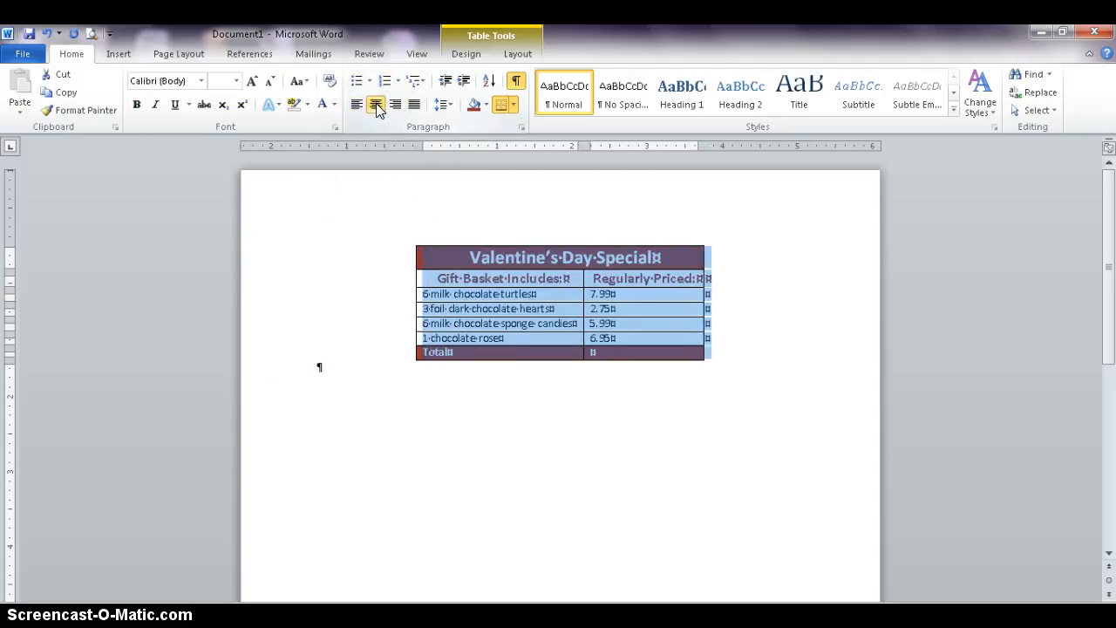
left_click(394, 374)
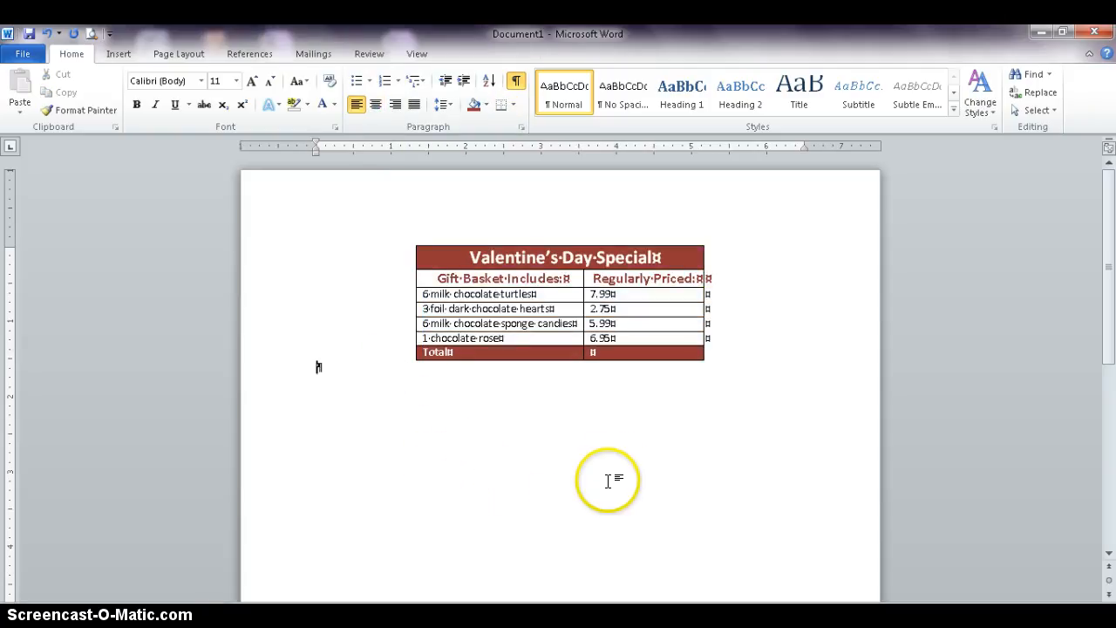
- Insert a =SUM(ABOVE) formula in the Total row's price cell
left_click(610, 352)
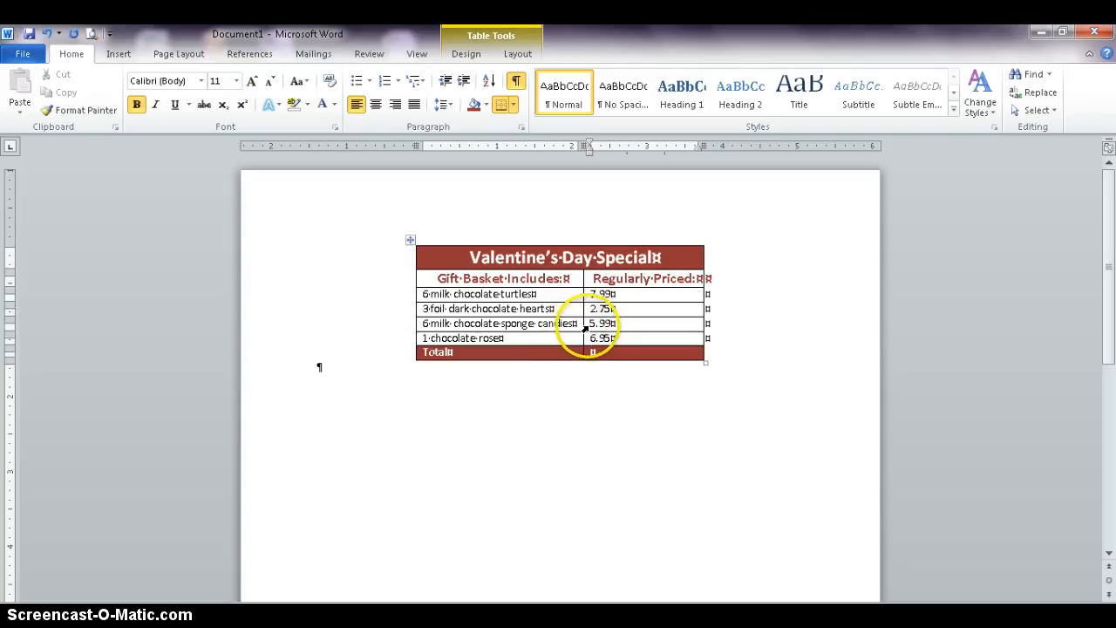
left_click(523, 54)
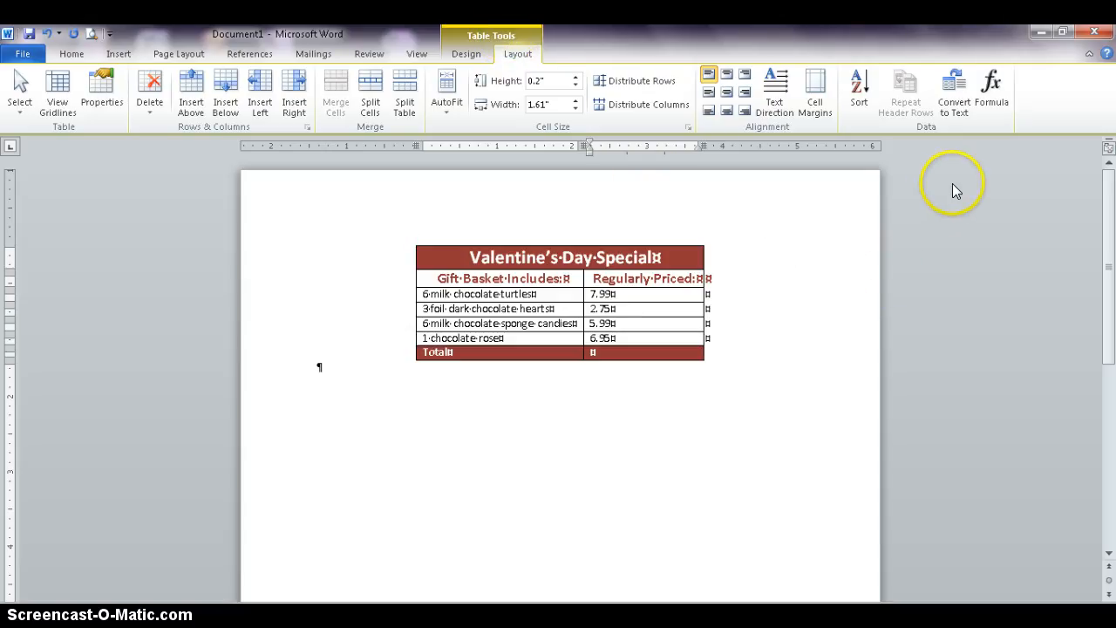
left_click(983, 90)
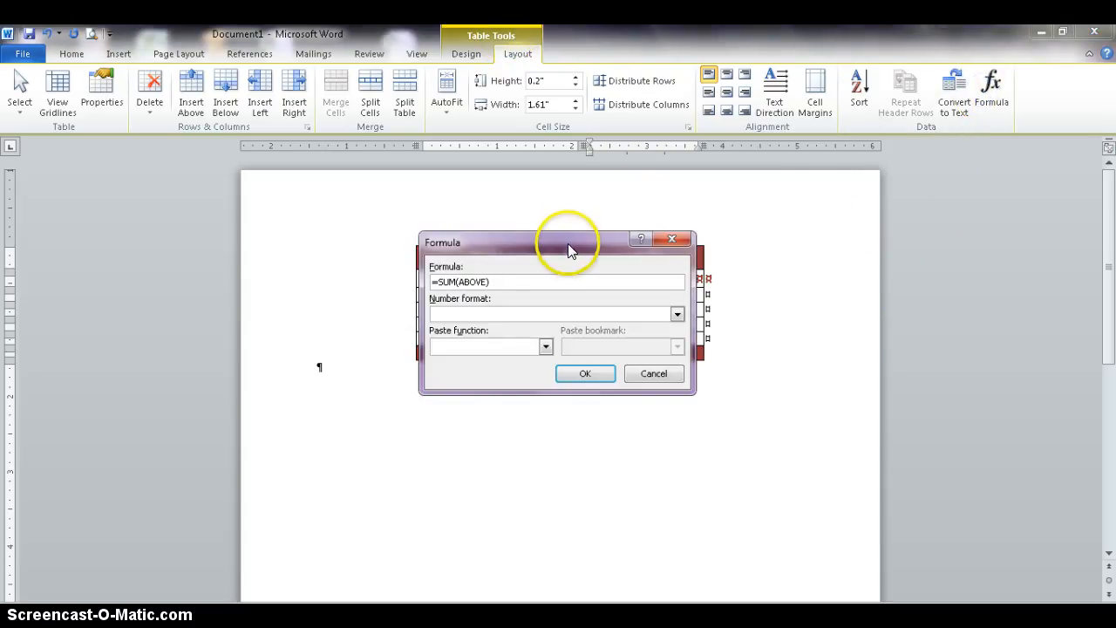
left_click_drag(568, 242, 726, 423)
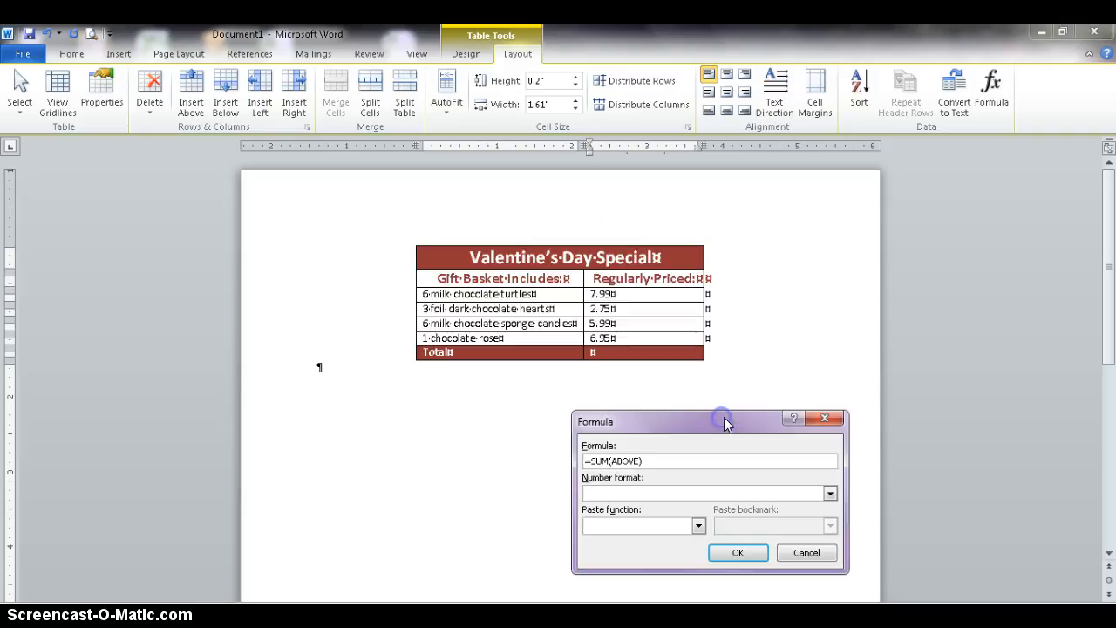